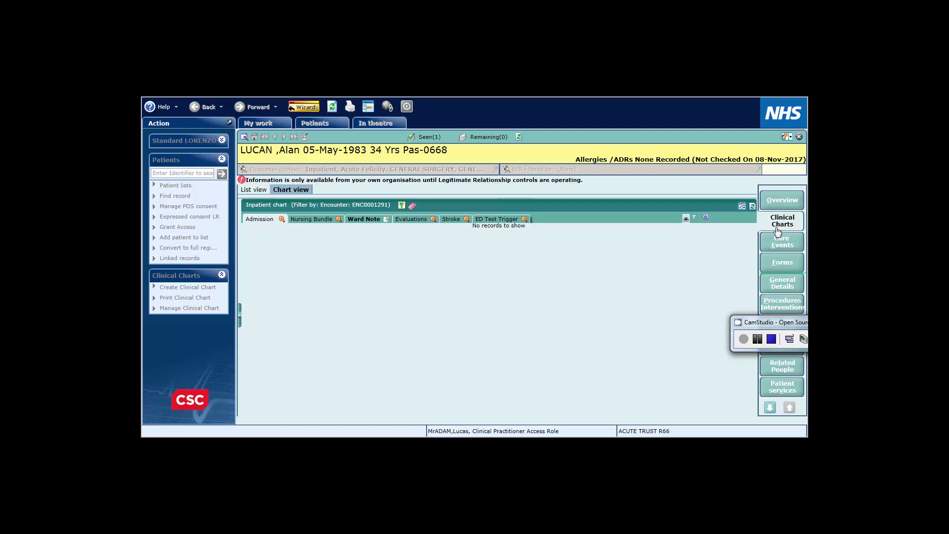
# - Open the Doctor Admission Assessment (UHMB) form from the Admission chart
pyautogui.rightClick(266, 219)
pyautogui.moveTo(277, 226)
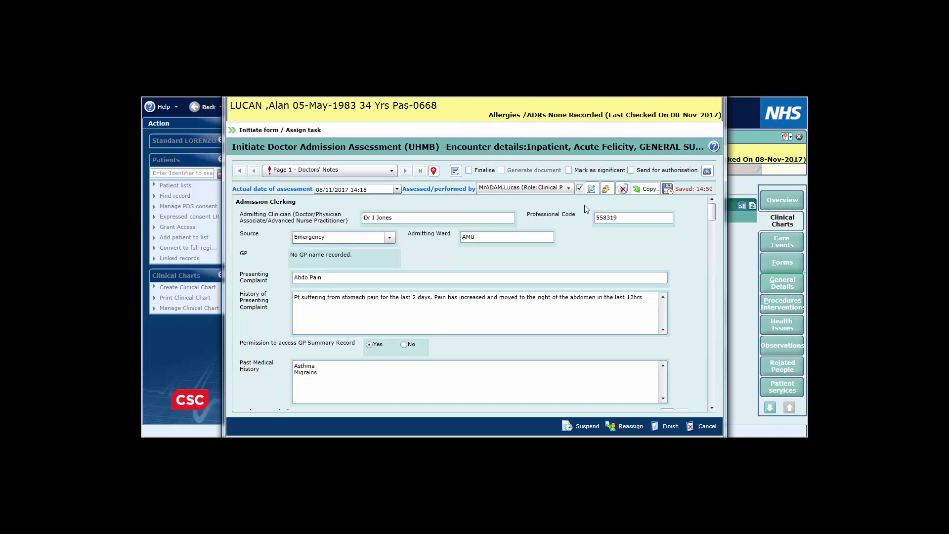
# - Review the source, admitting ward, presenting complaint and its history in the Admission Clerking section
pyautogui.click(389, 238)
pyautogui.click(463, 239)
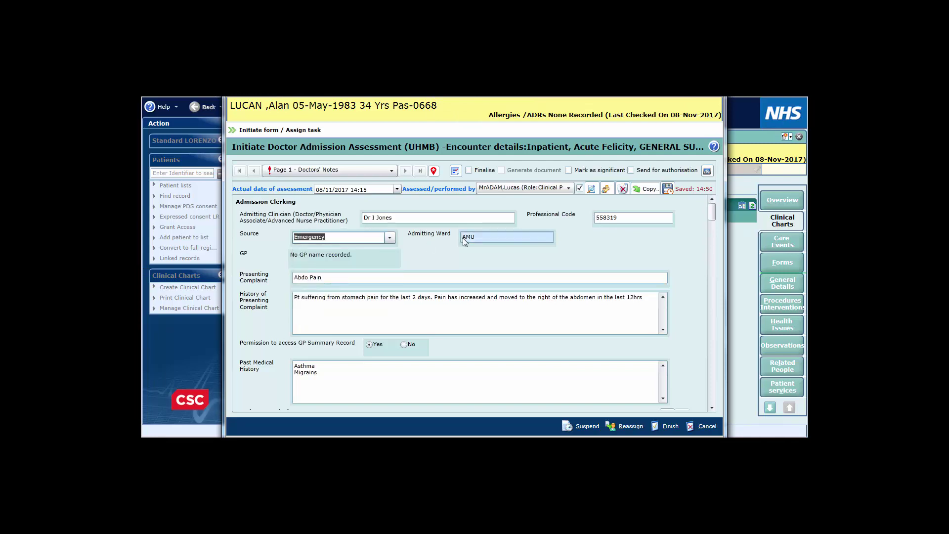
pyautogui.click(386, 280)
pyautogui.click(385, 307)
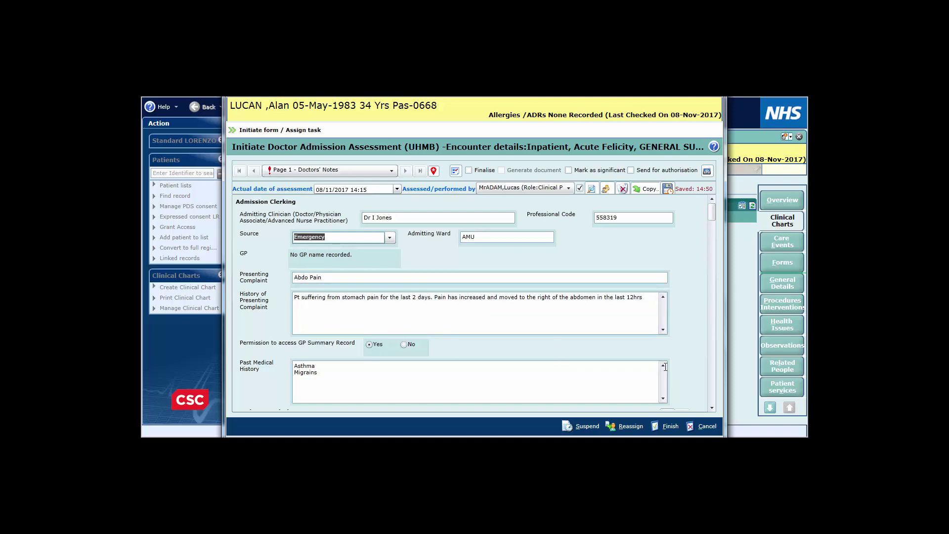
# - Start medication clerking with Patient and GP records – electronic as the clerking sources
pyautogui.click(711, 408)
pyautogui.click(712, 408)
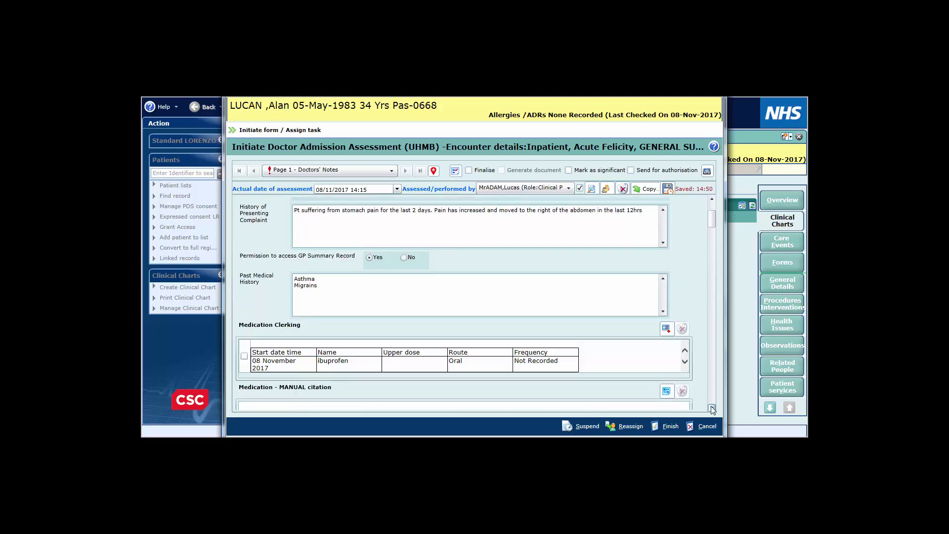
pyautogui.click(712, 408)
pyautogui.click(712, 408)
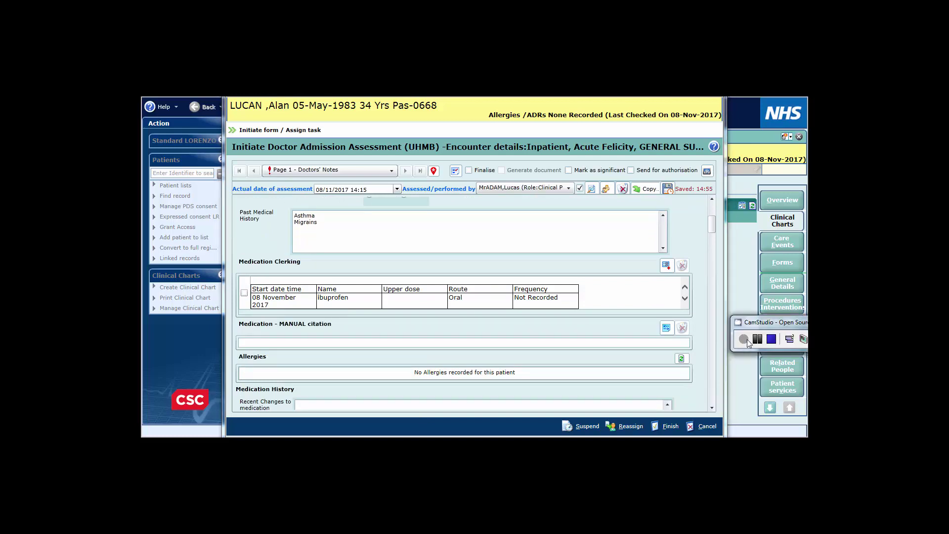
pyautogui.click(666, 265)
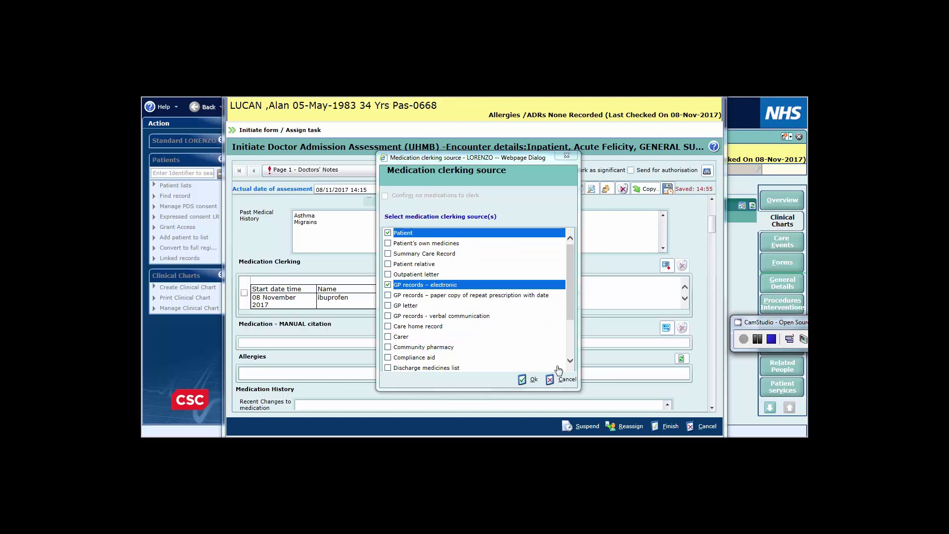
pyautogui.click(532, 380)
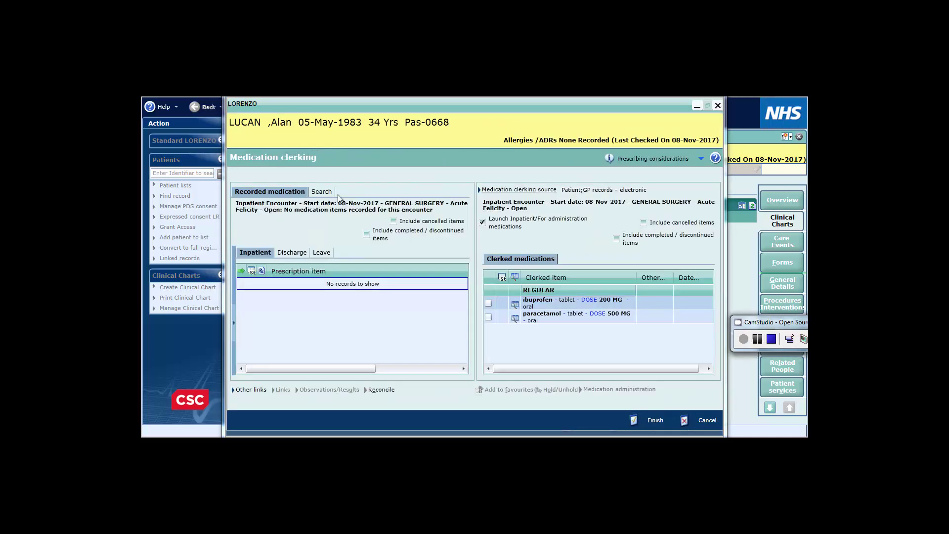
# - Search for "omep" and add omeprazole gastro-resistant capsule 20 MG, oral, every morning to the clerked medications
pyautogui.click(323, 192)
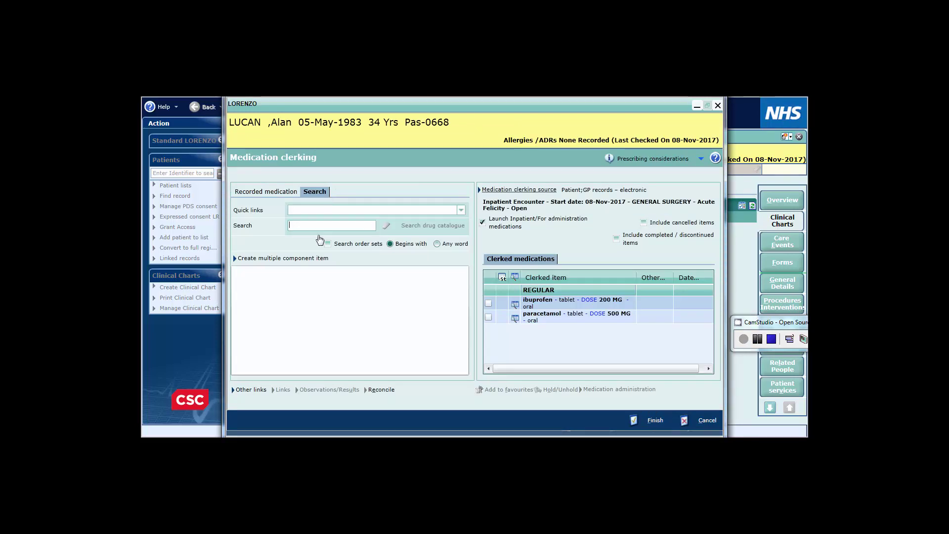
pyautogui.write('omep')
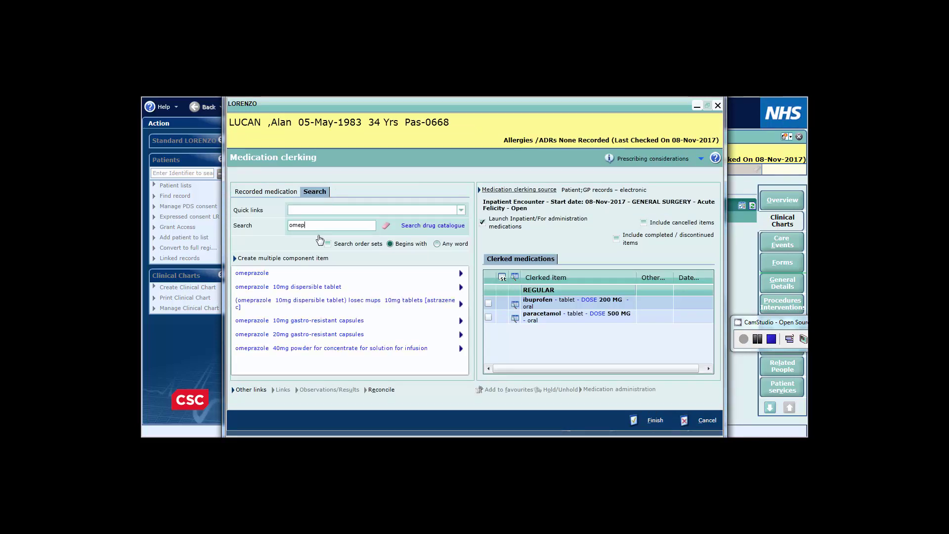
pyautogui.click(244, 274)
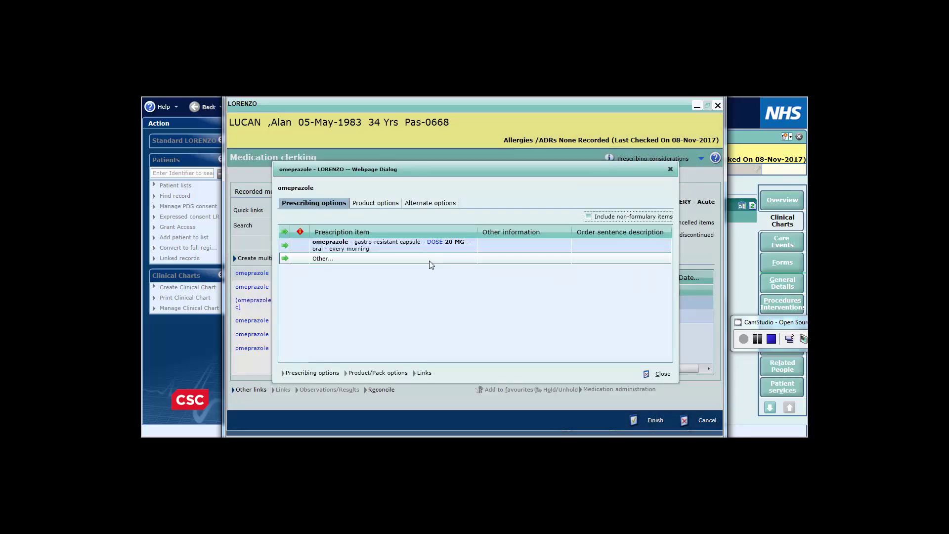
pyautogui.click(436, 258)
pyautogui.click(743, 340)
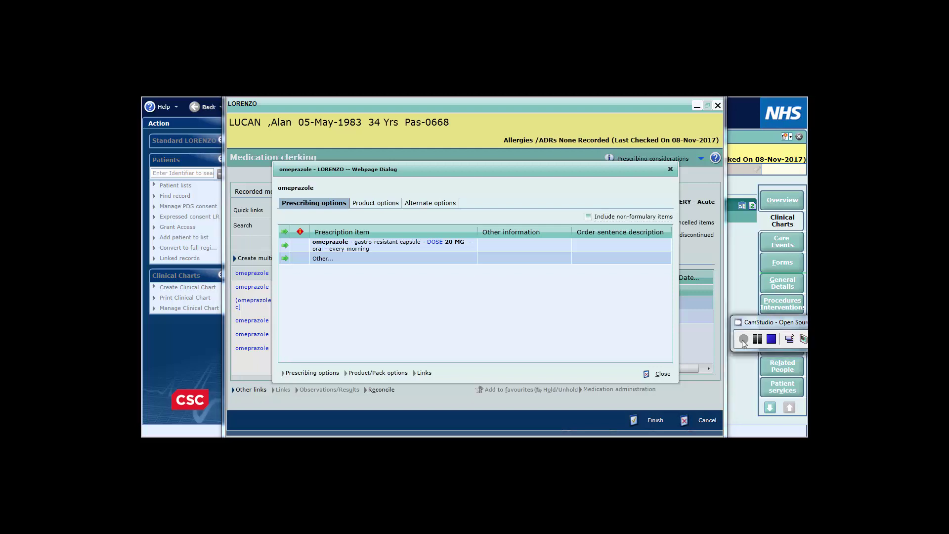
pyautogui.click(285, 246)
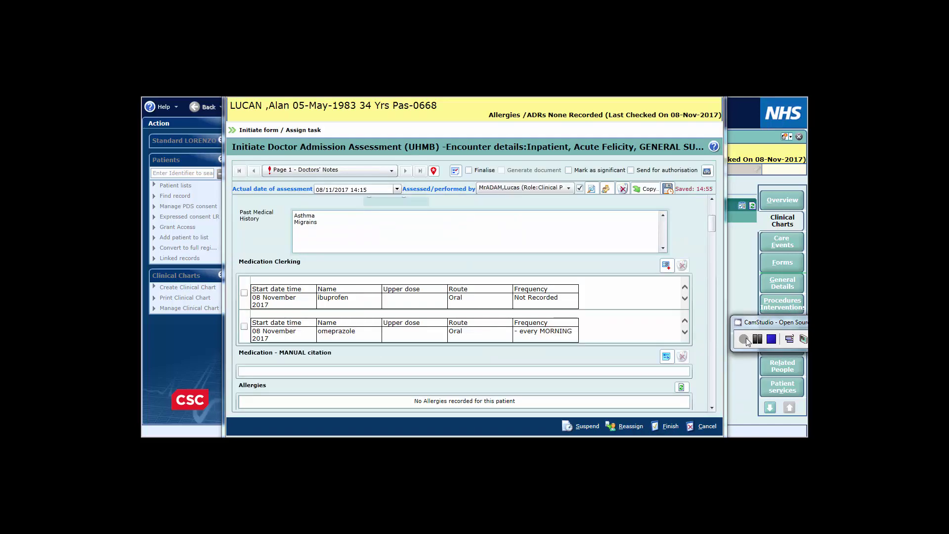
# - Set the smoking status in the Smoking History section to Never smoked
pyautogui.click(712, 407)
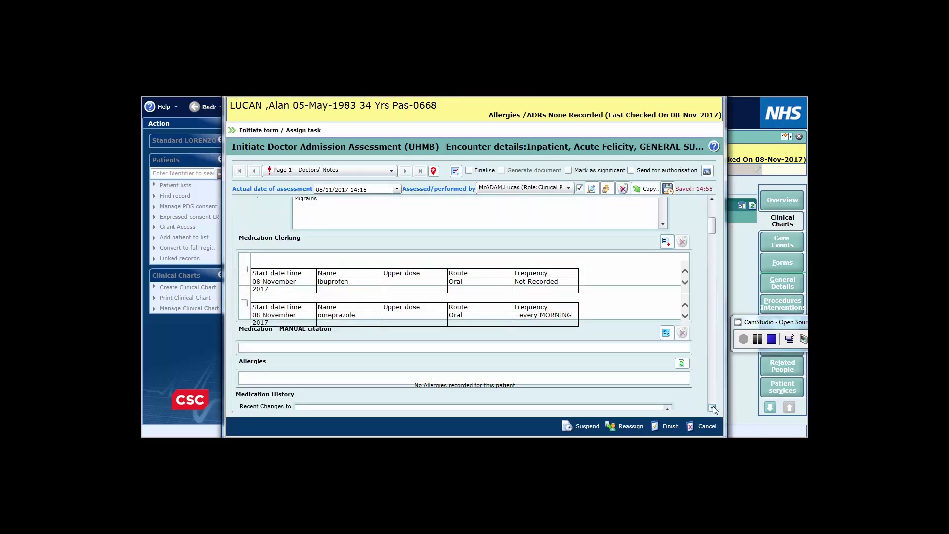
pyautogui.click(712, 407)
pyautogui.click(712, 407)
pyautogui.click(712, 406)
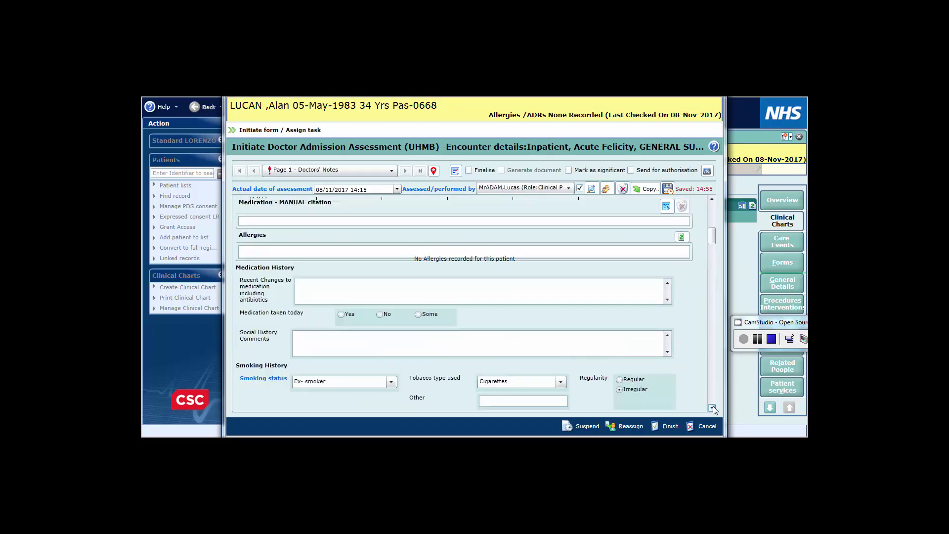
pyautogui.click(712, 407)
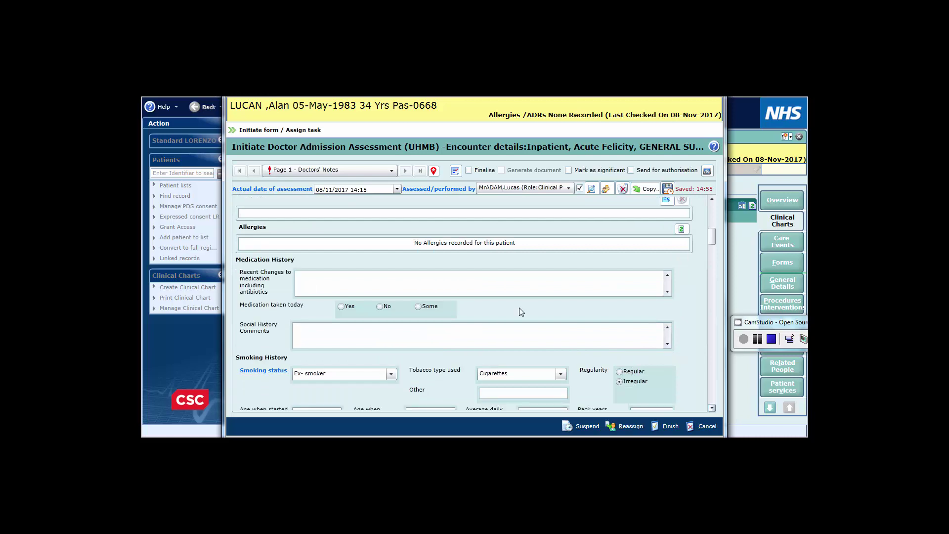
pyautogui.click(408, 284)
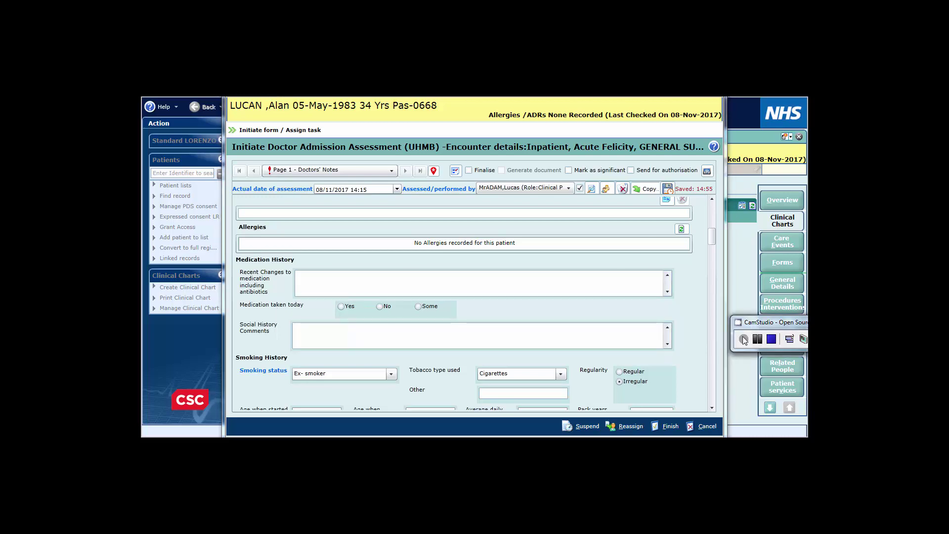
pyautogui.click(711, 406)
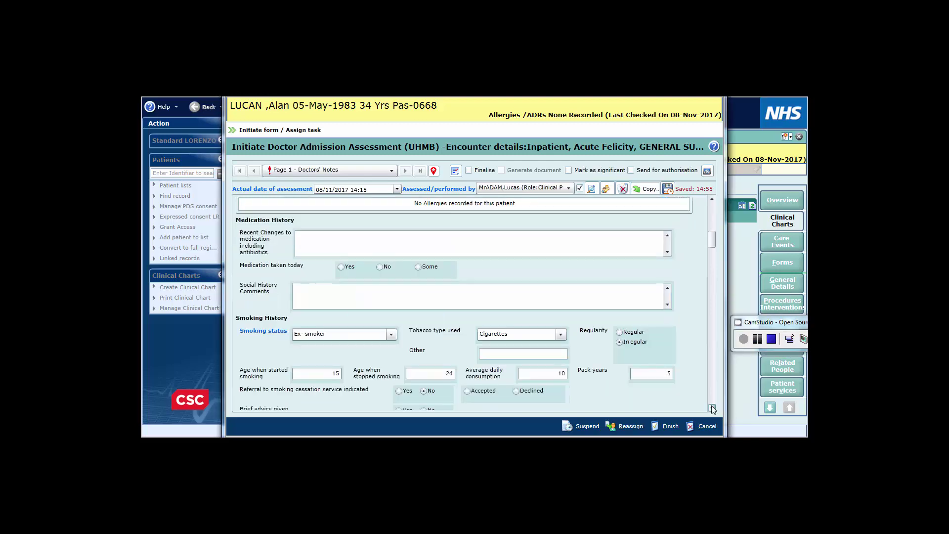
pyautogui.click(711, 406)
pyautogui.click(711, 407)
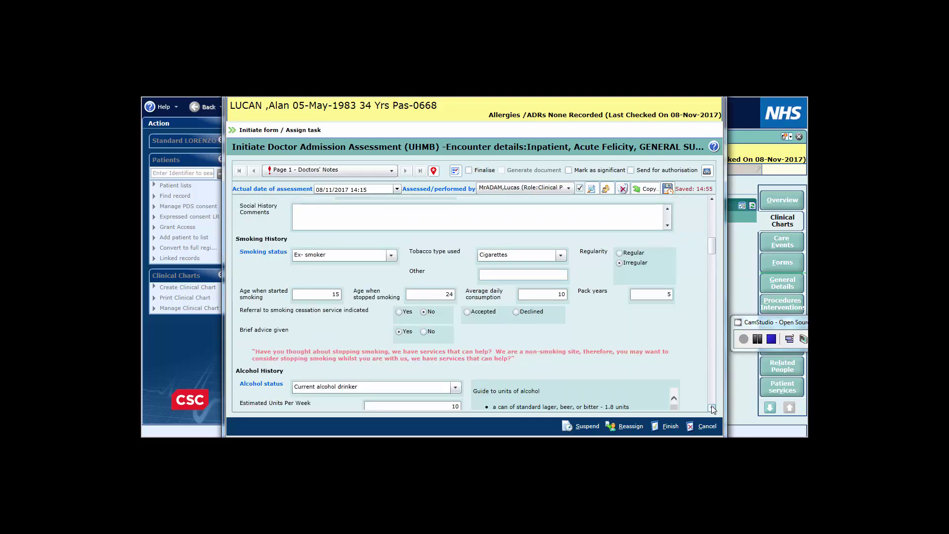
pyautogui.click(390, 255)
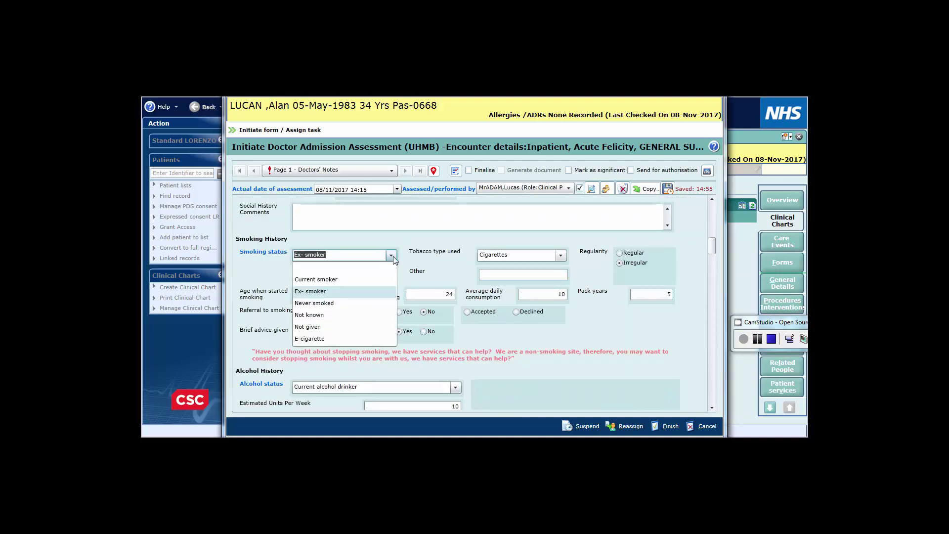
pyautogui.click(318, 304)
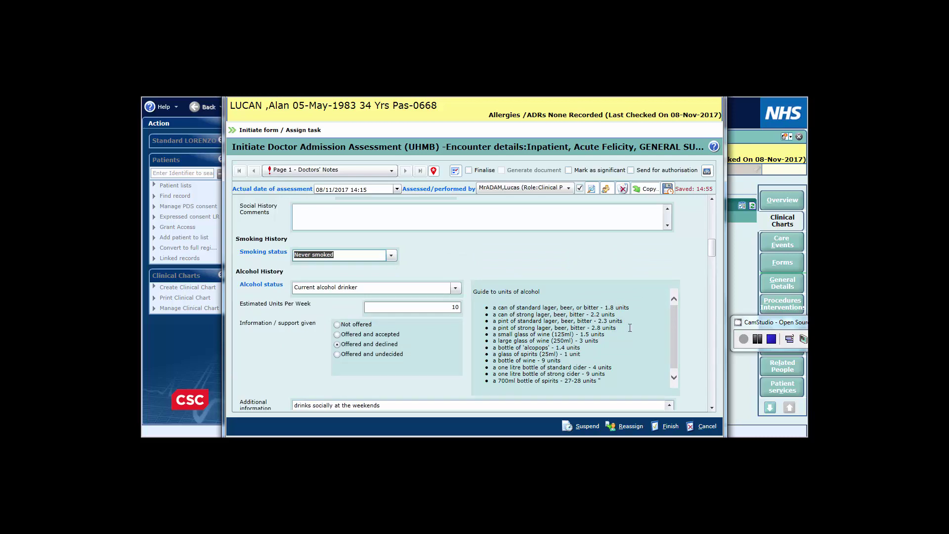
# - Review the alcohol history, the AUDIT section and the general examination details
pyautogui.click(712, 408)
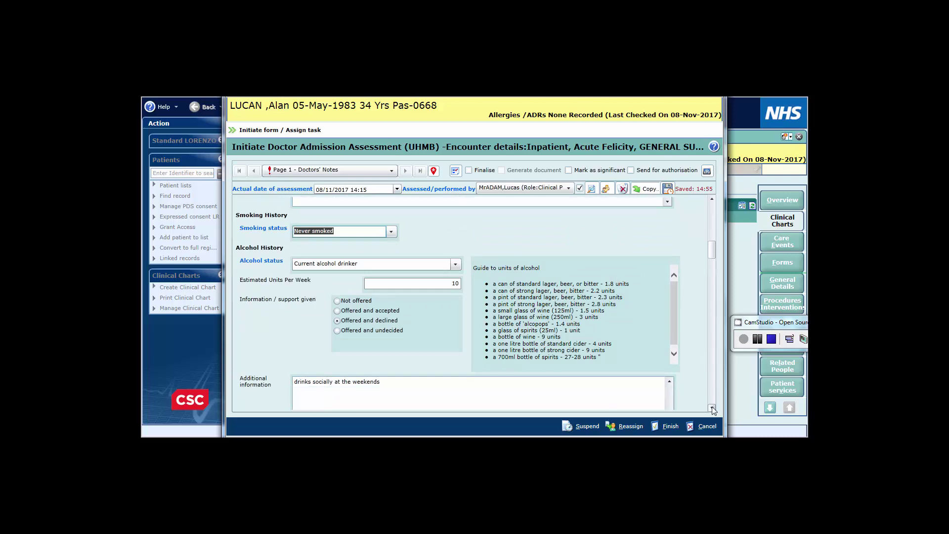
pyautogui.click(712, 408)
pyautogui.click(712, 408)
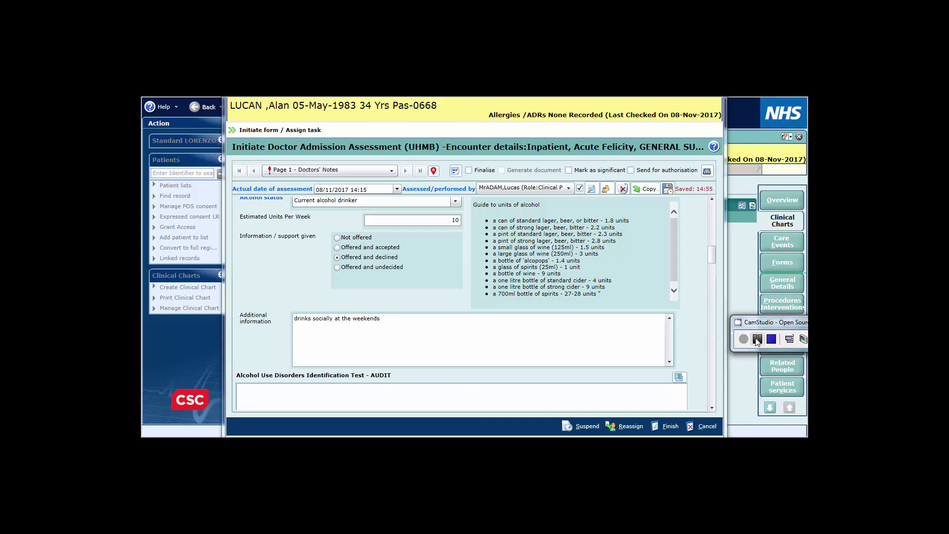
pyautogui.click(757, 341)
pyautogui.click(743, 340)
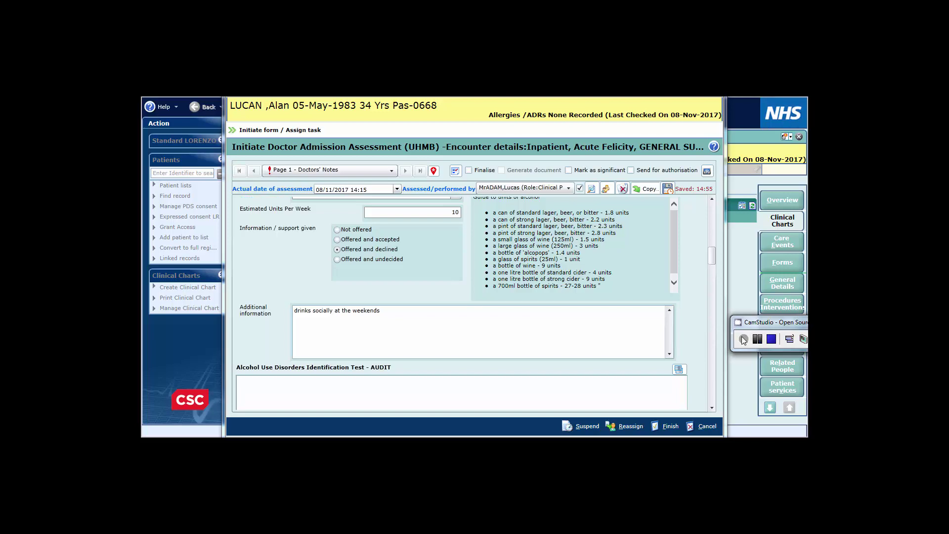
pyautogui.click(712, 408)
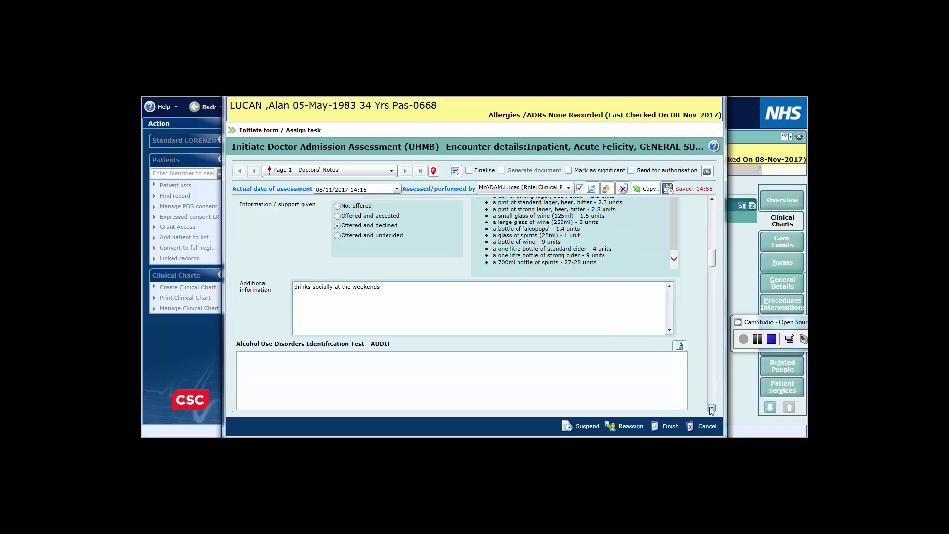
pyautogui.click(711, 408)
pyautogui.click(711, 408)
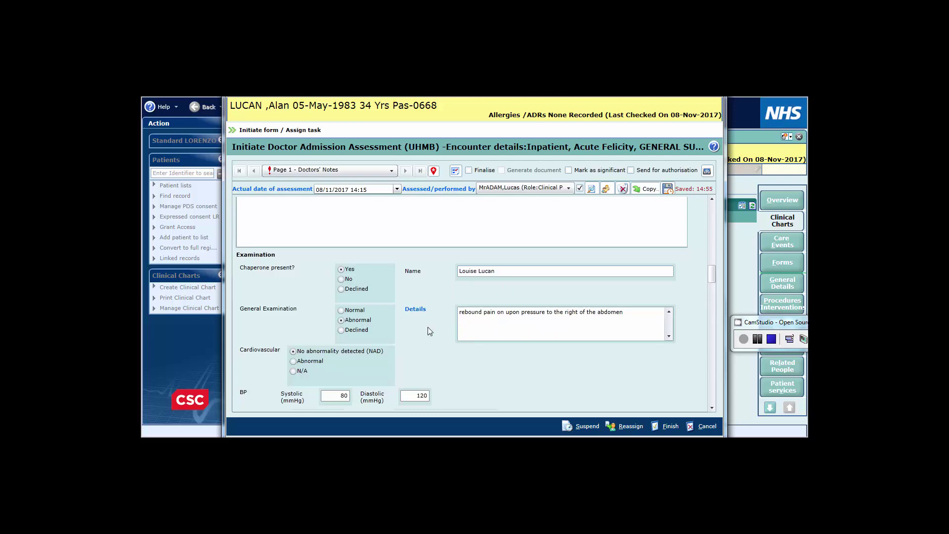
pyautogui.click(548, 317)
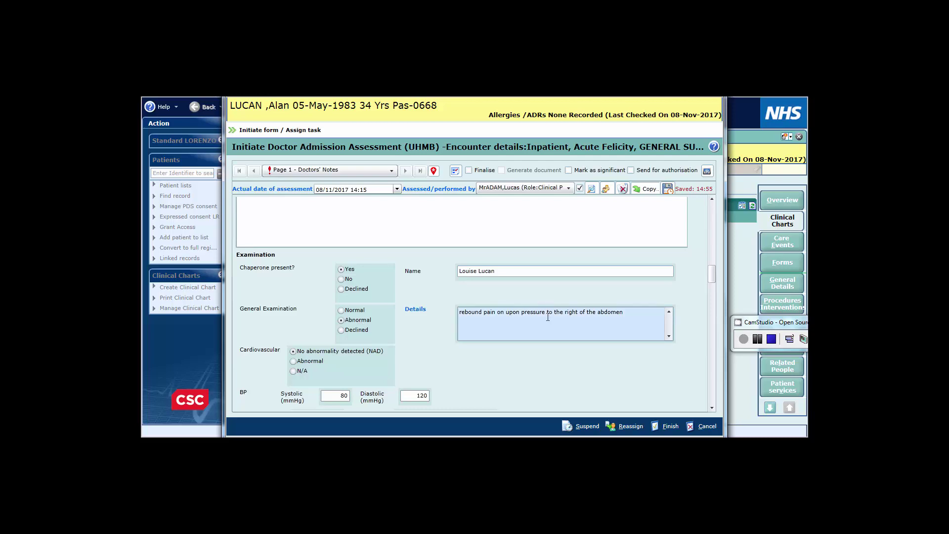
pyautogui.click(757, 339)
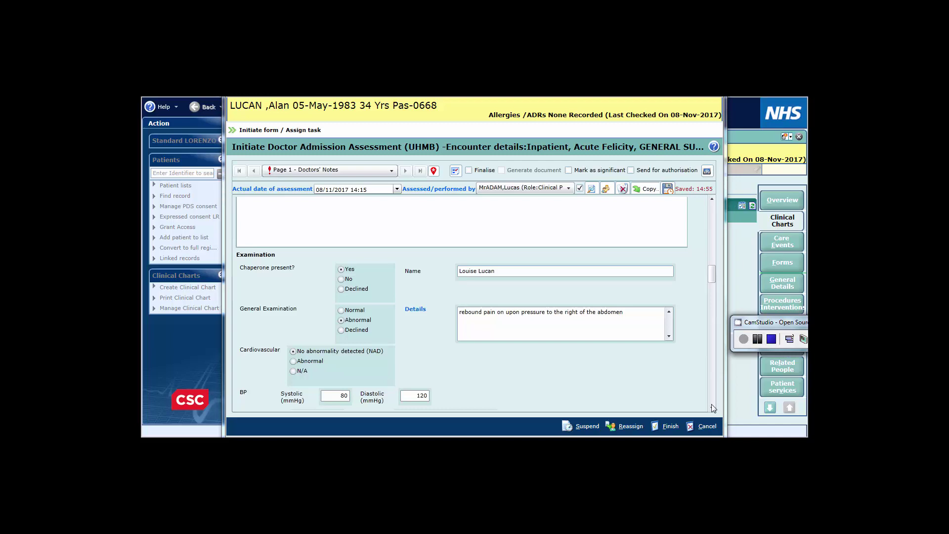
# - Enable Customise Outcome for the cardiovascular examination and add the line "comments" to the generated details
pyautogui.scroll(-5, 713, 408)
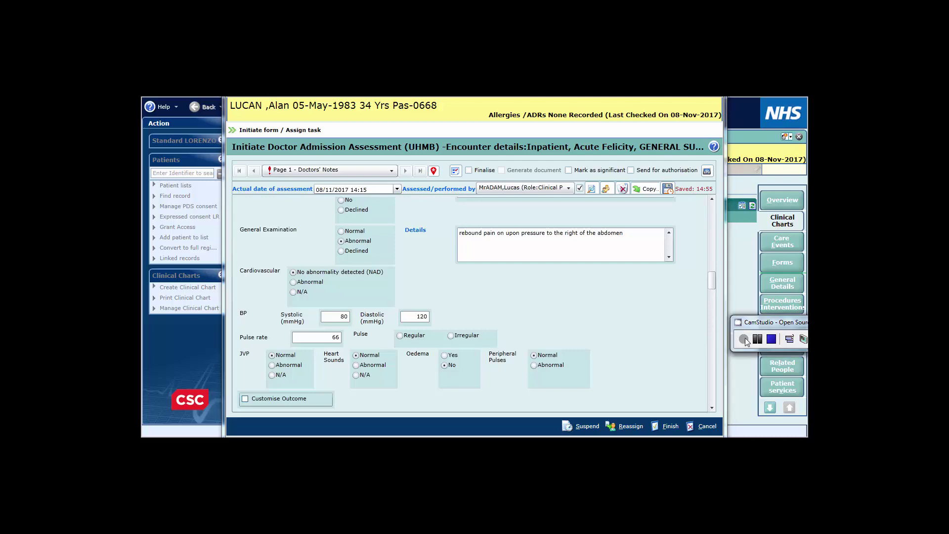
pyautogui.click(711, 407)
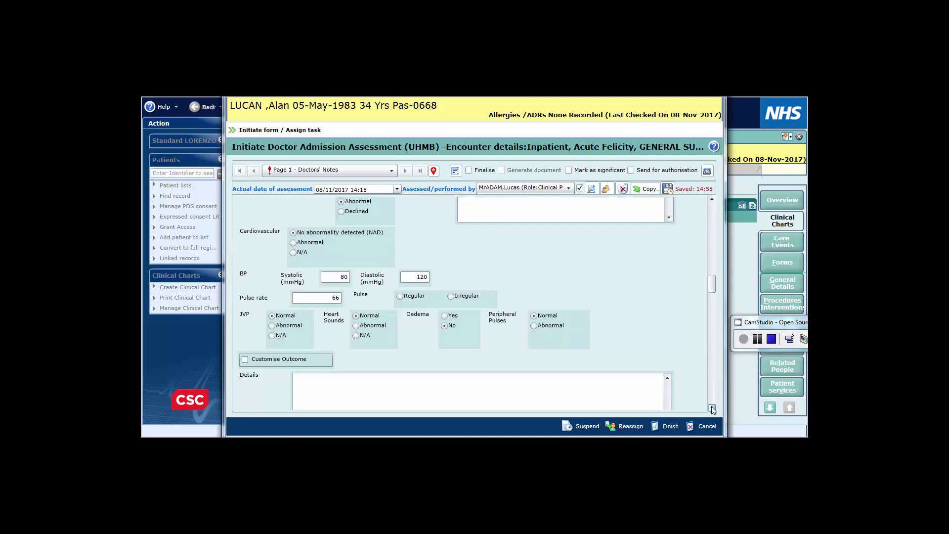
pyautogui.click(712, 407)
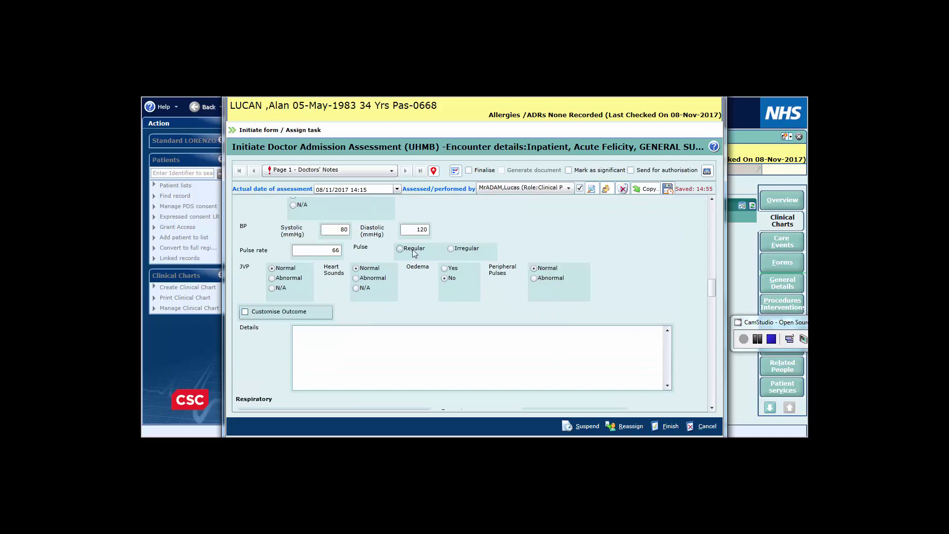
pyautogui.click(246, 312)
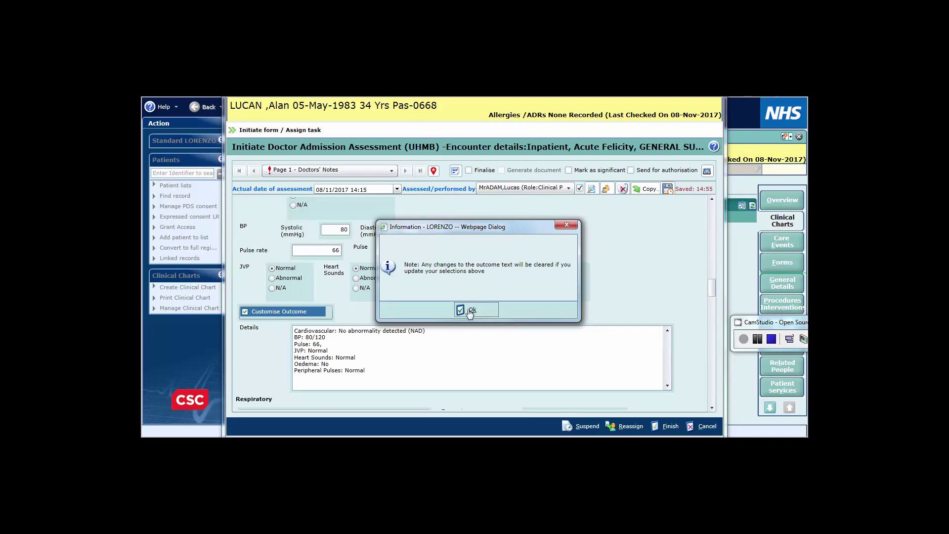
pyautogui.click(470, 312)
pyautogui.click(393, 373)
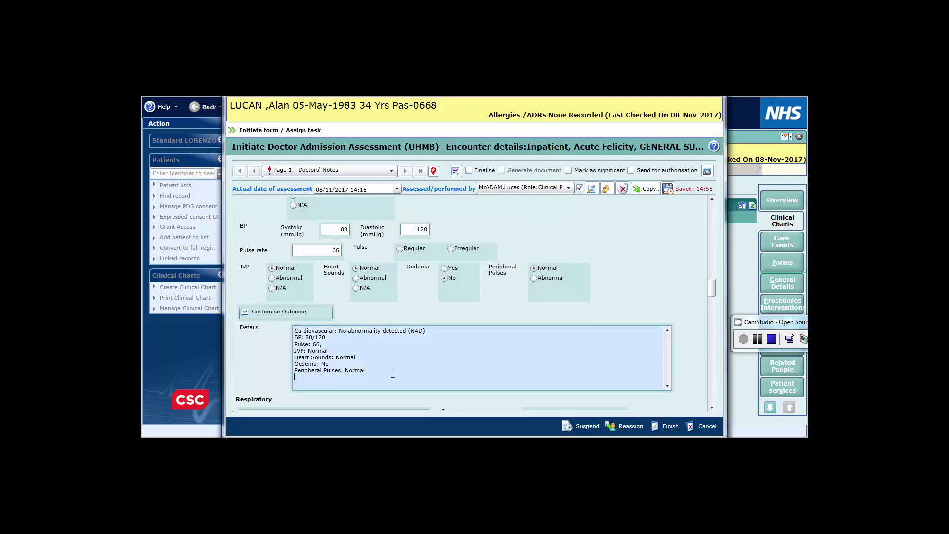
pyautogui.write('comments')
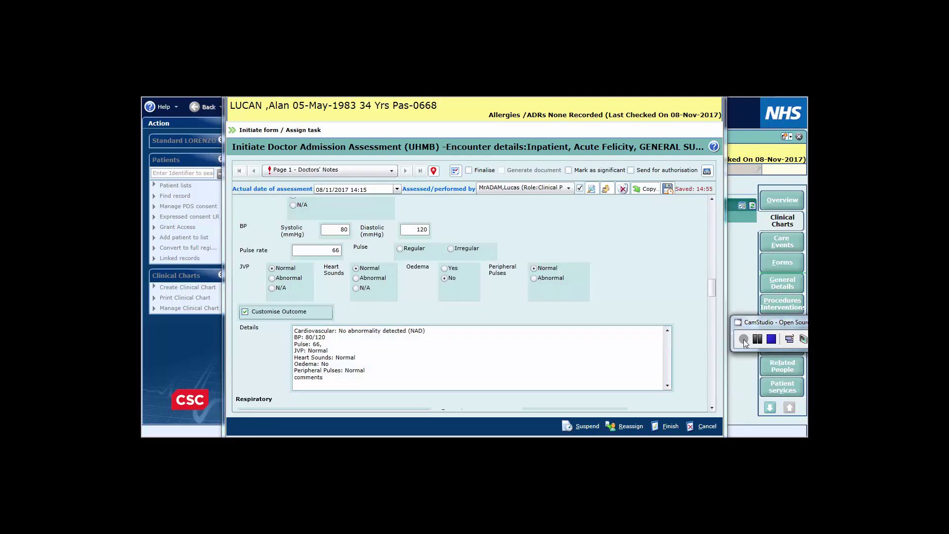
# - Set Heart Sounds to Abnormal in the cardiovascular examination and regenerate its customised outcome text from the selections
pyautogui.click(373, 279)
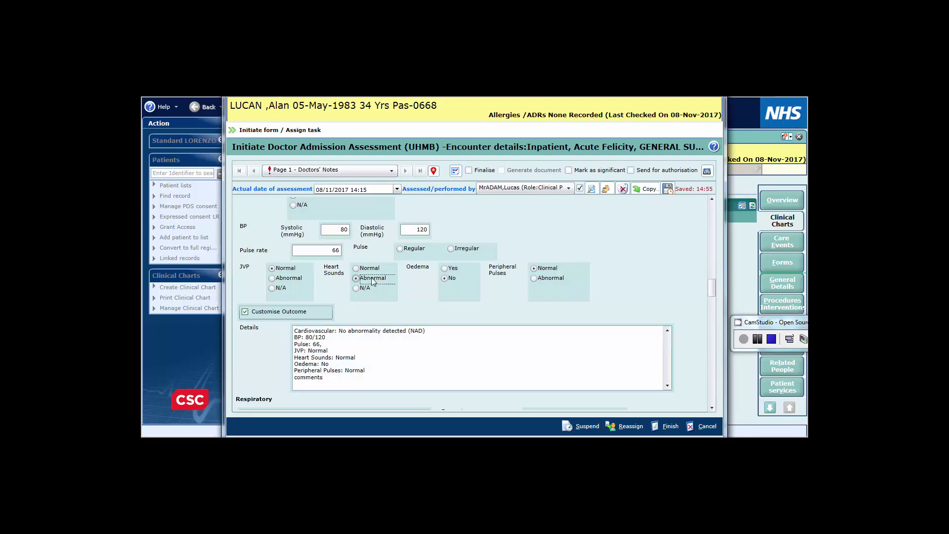
pyautogui.click(244, 312)
pyautogui.click(244, 312)
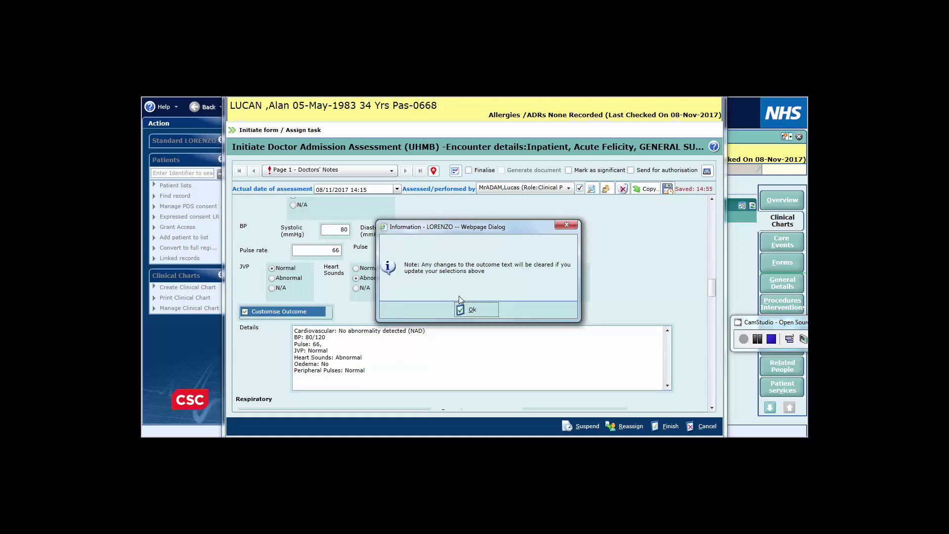
pyautogui.click(475, 309)
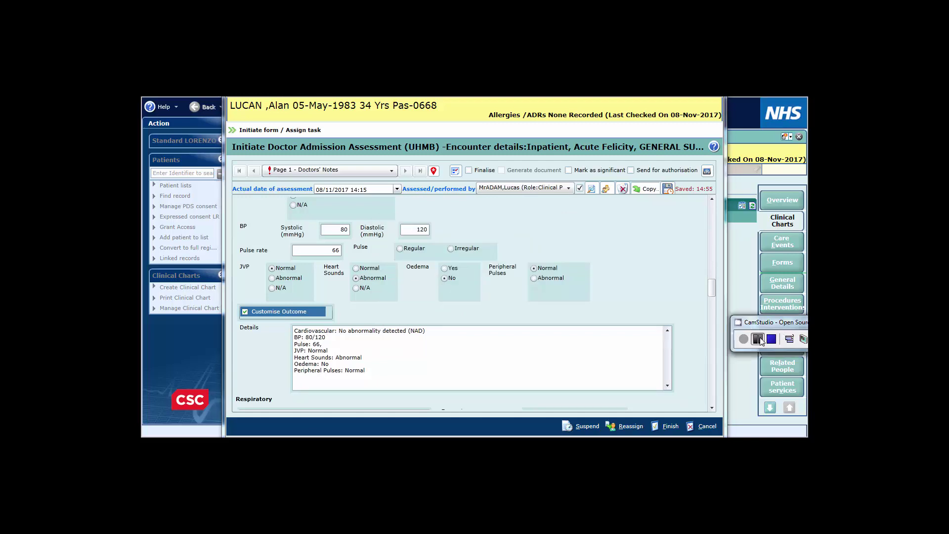
# - Review the Respiratory examination options, lung diagram and notes field, and the Abdomen & GU System section
pyautogui.scroll(-1, 728, 354)
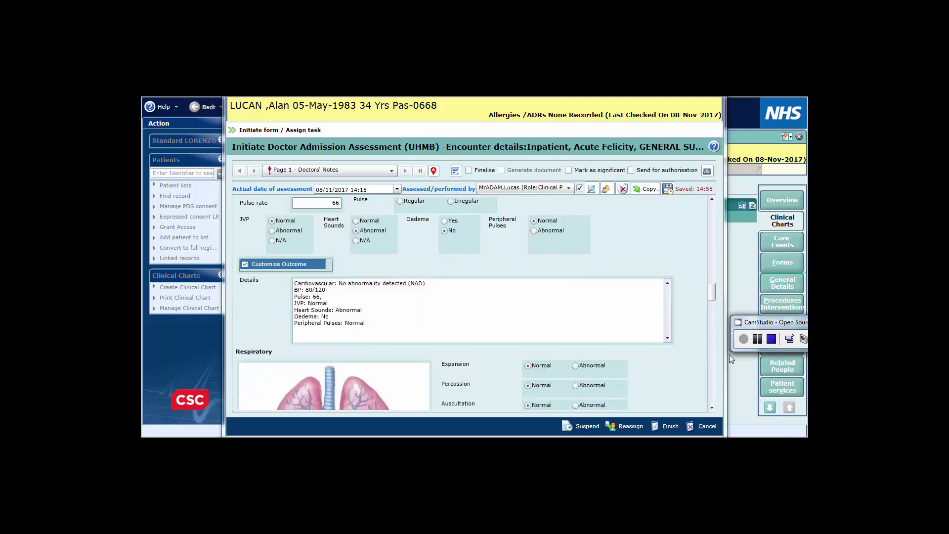
pyautogui.click(712, 407)
pyautogui.click(712, 407)
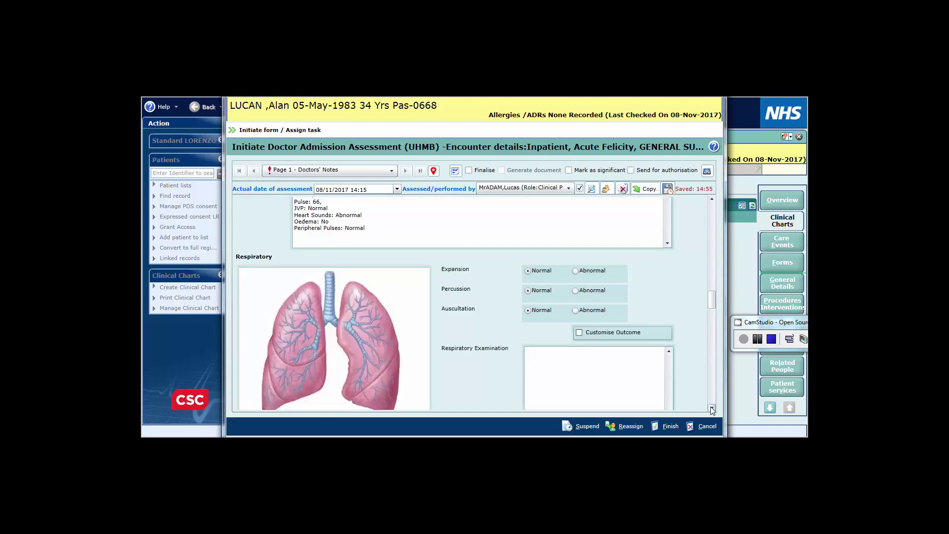
pyautogui.click(712, 408)
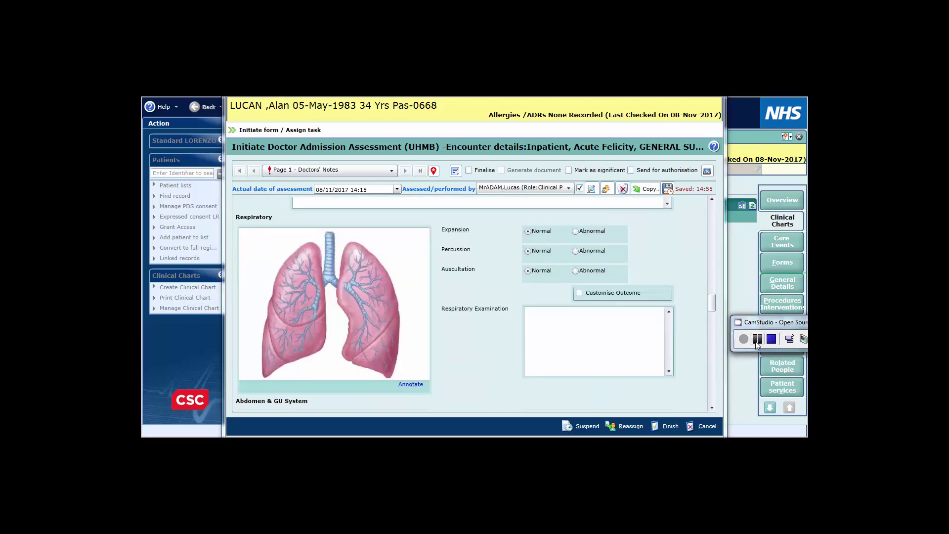
pyautogui.click(712, 409)
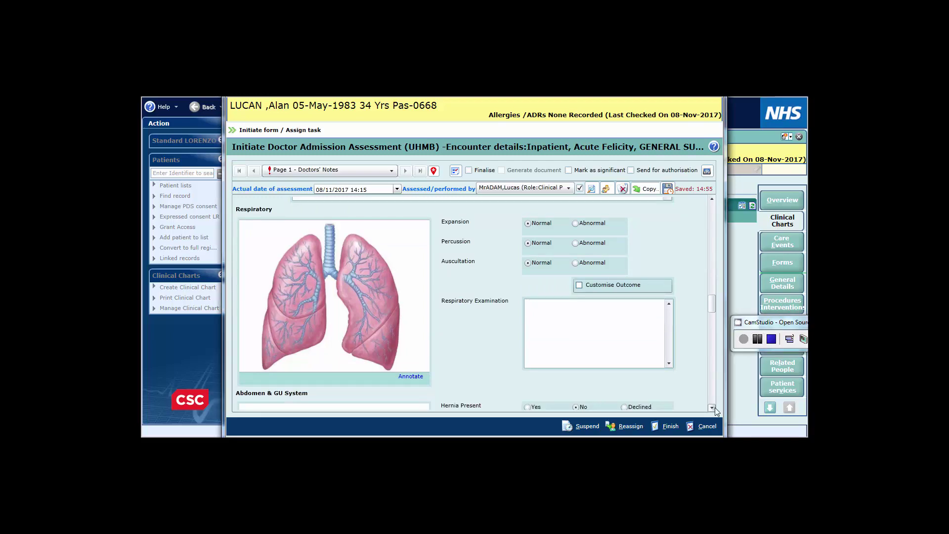
pyautogui.scroll(-2, 714, 410)
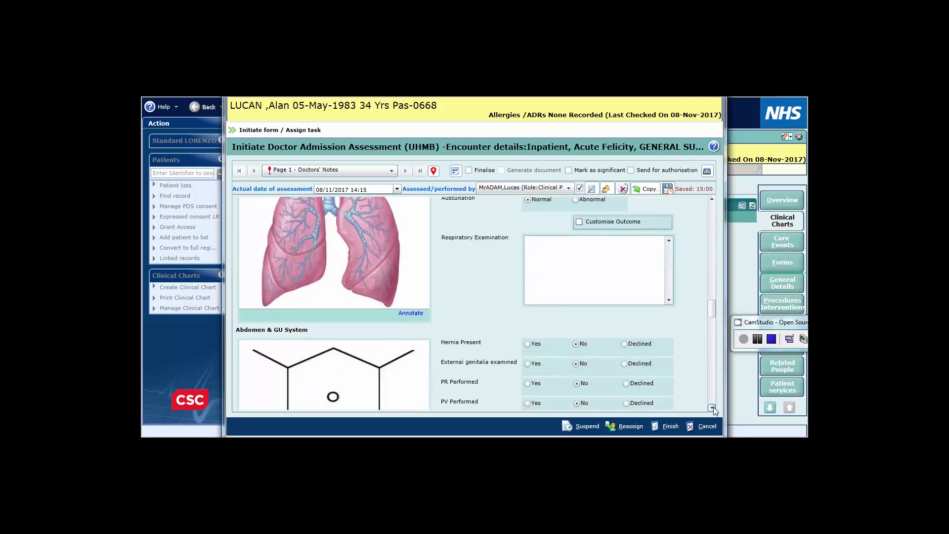
pyautogui.scroll(-2, 713, 407)
pyautogui.scroll(-2, 713, 406)
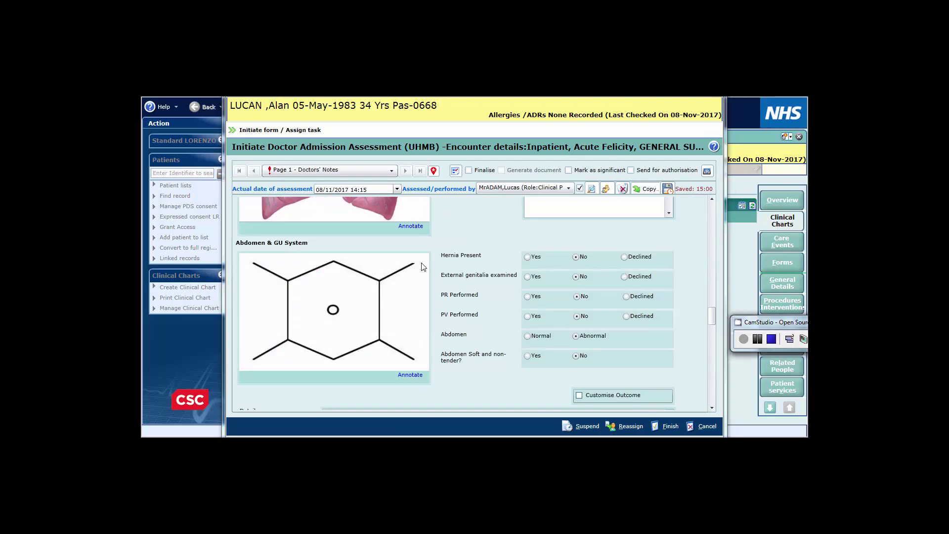
# - Annotate the abdomen diagram with a red ellipse on its lower-left edge and enable Customise Outcome for the Abdomen & GU System examination
pyautogui.click(410, 376)
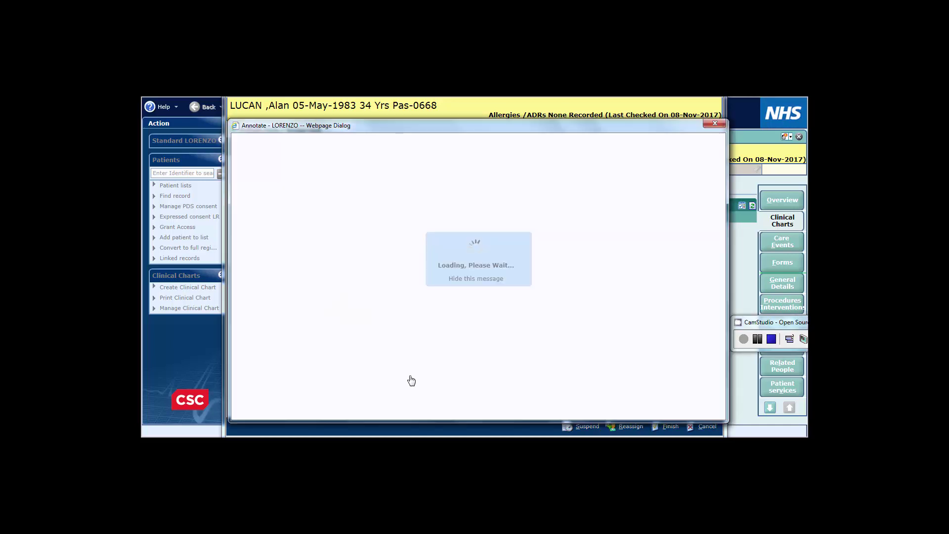
pyautogui.click(758, 339)
pyautogui.click(743, 339)
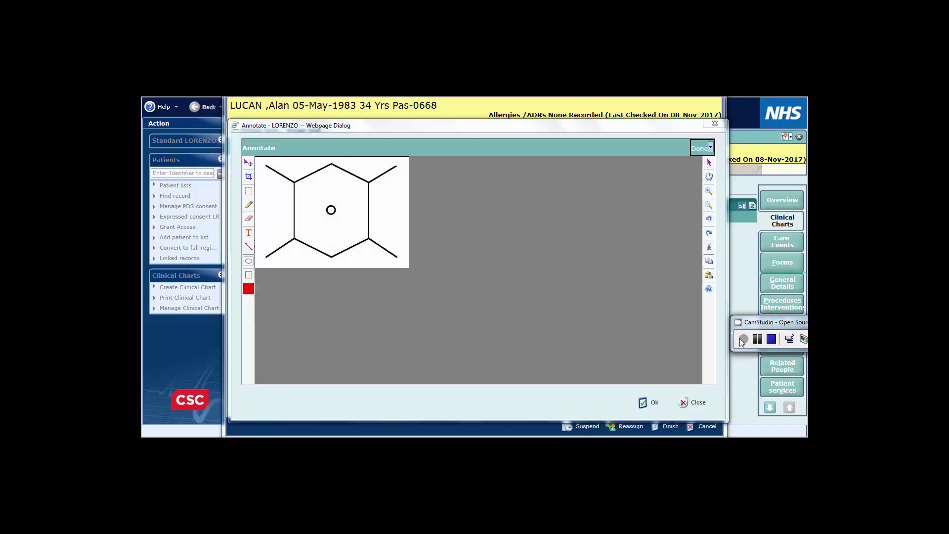
pyautogui.click(292, 221)
pyautogui.moveTo(282, 211); pyautogui.dragTo(311, 233)
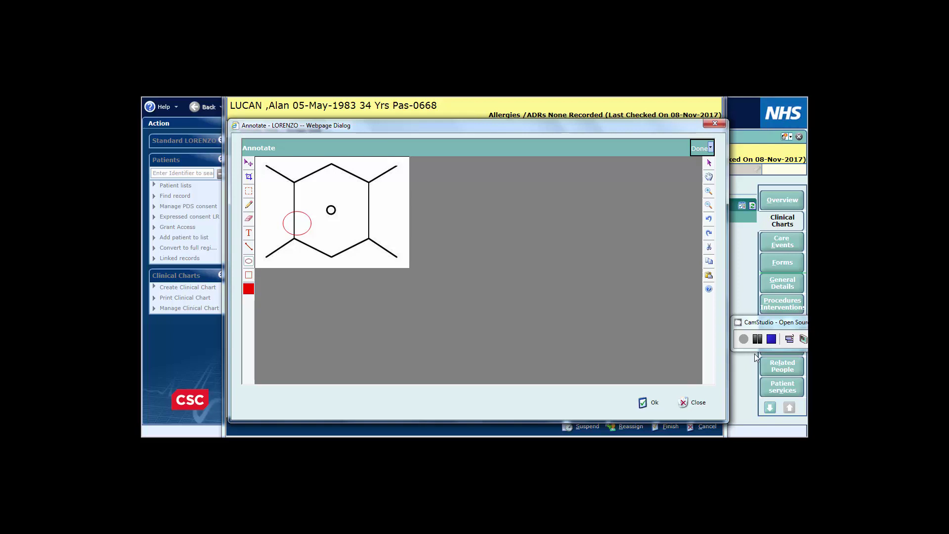
pyautogui.click(757, 339)
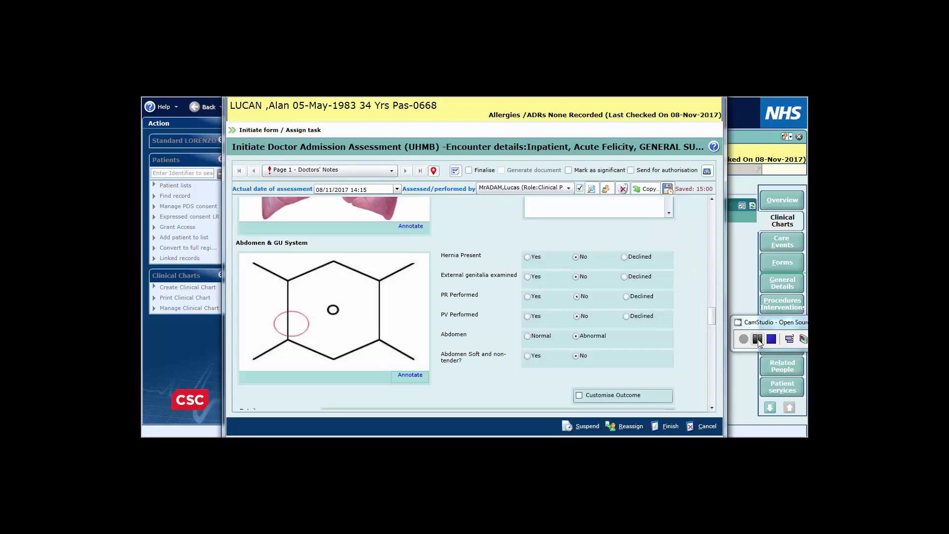
pyautogui.click(743, 339)
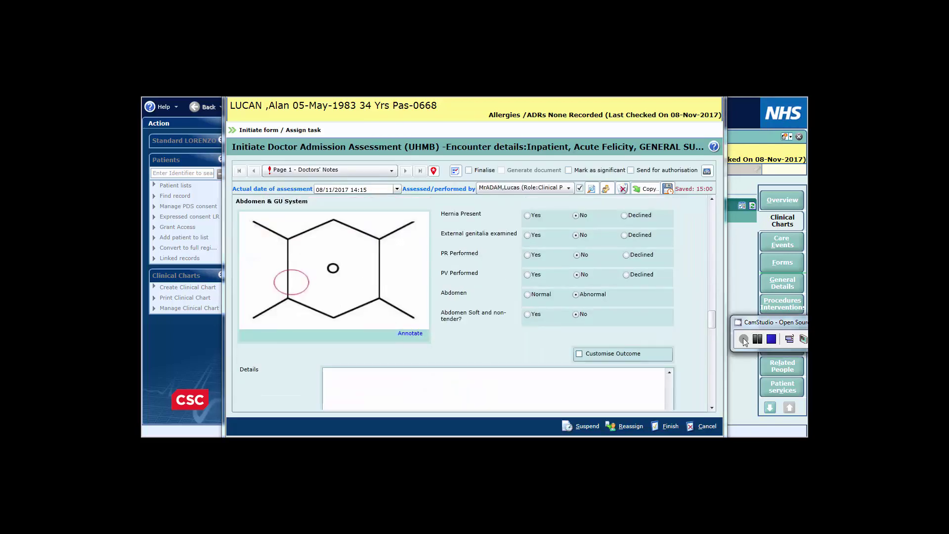
pyautogui.click(578, 354)
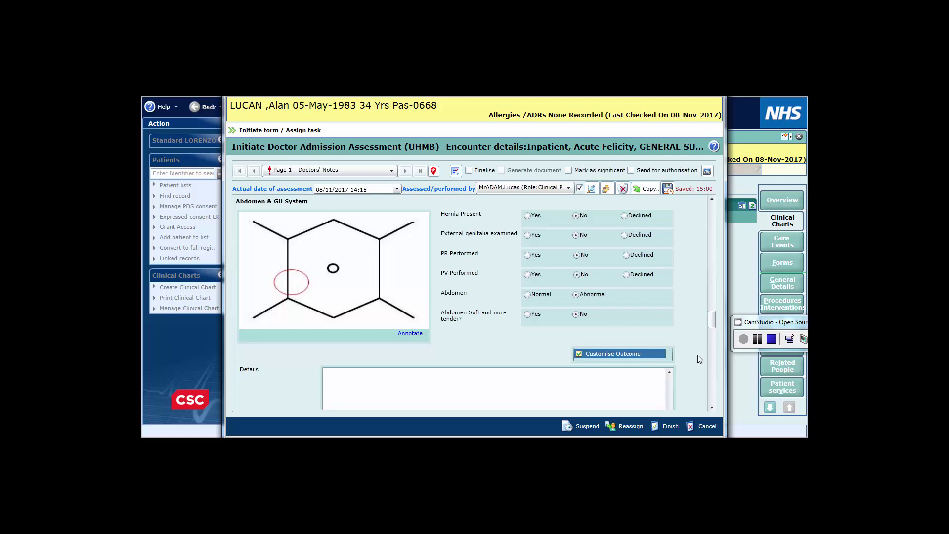
# - Record that an advanced decision to refuse treatment is in place and show the related alert section
pyautogui.click(755, 341)
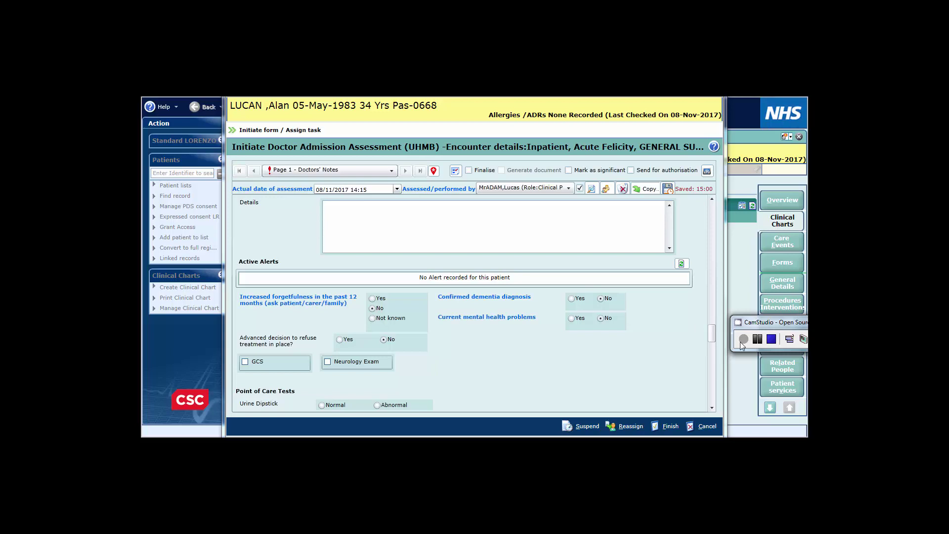
pyautogui.click(340, 339)
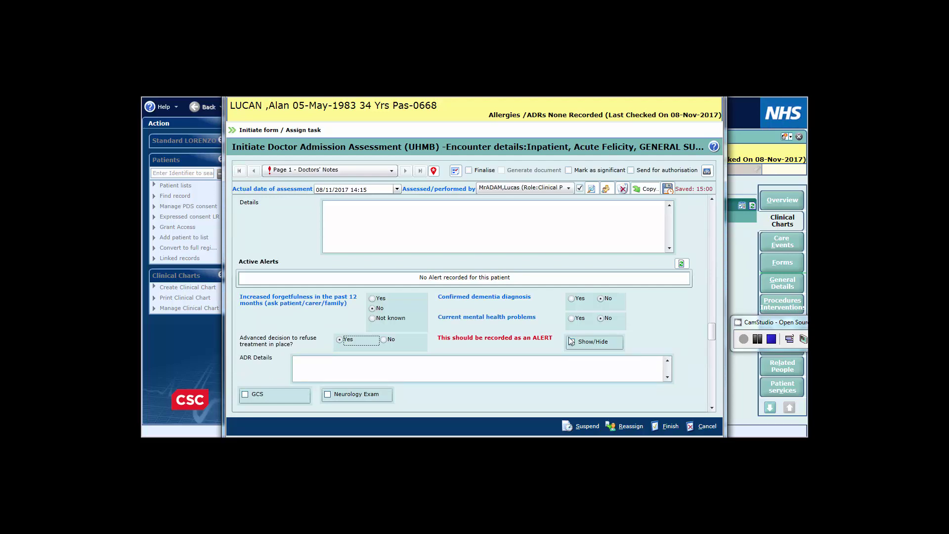
pyautogui.click(572, 341)
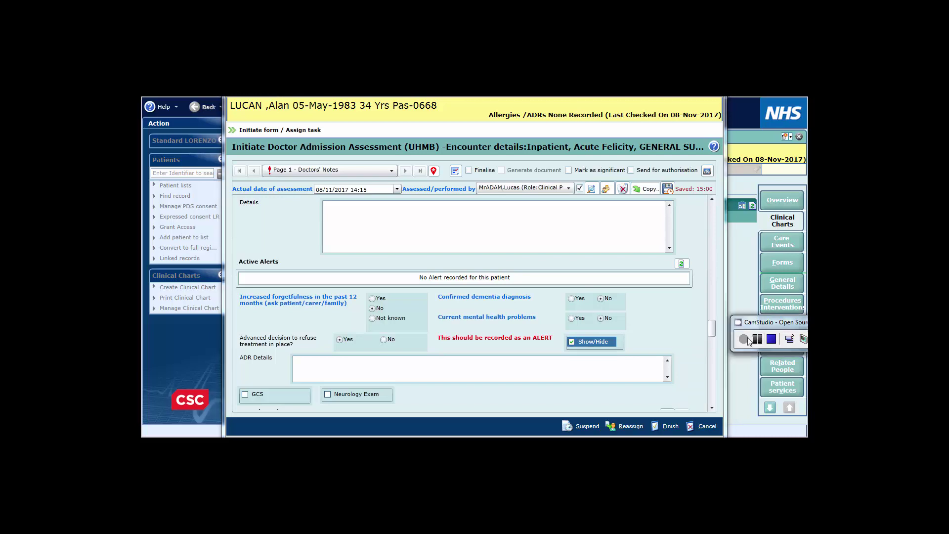
# - Examine the extra fields behind the GCS and Neurology Exam options, leaving both options switched off
pyautogui.moveTo(713, 325); pyautogui.dragTo(711, 333)
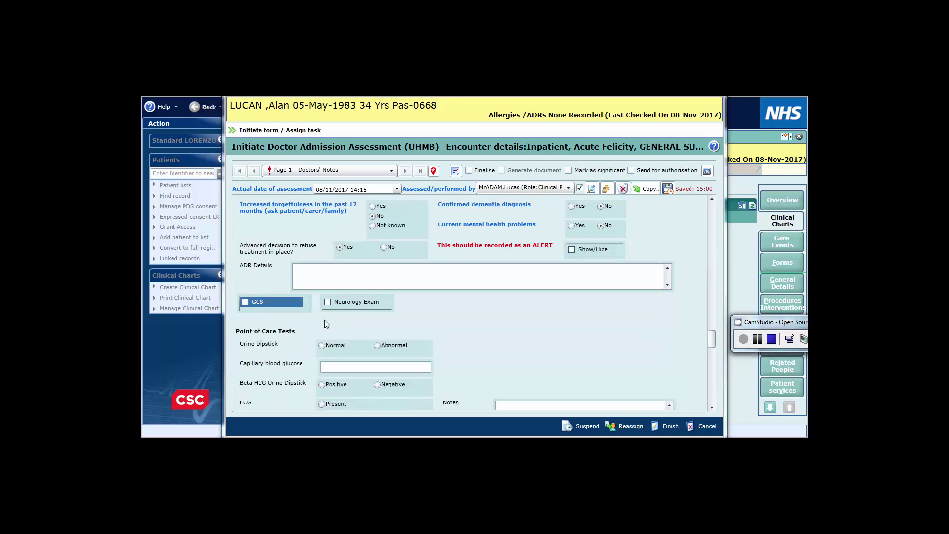
pyautogui.click(255, 300)
pyautogui.click(255, 301)
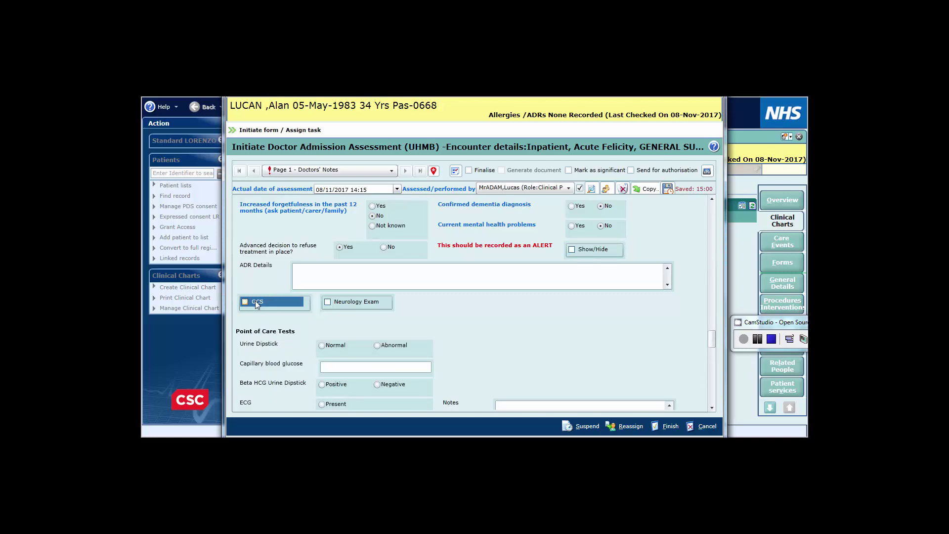
pyautogui.click(326, 302)
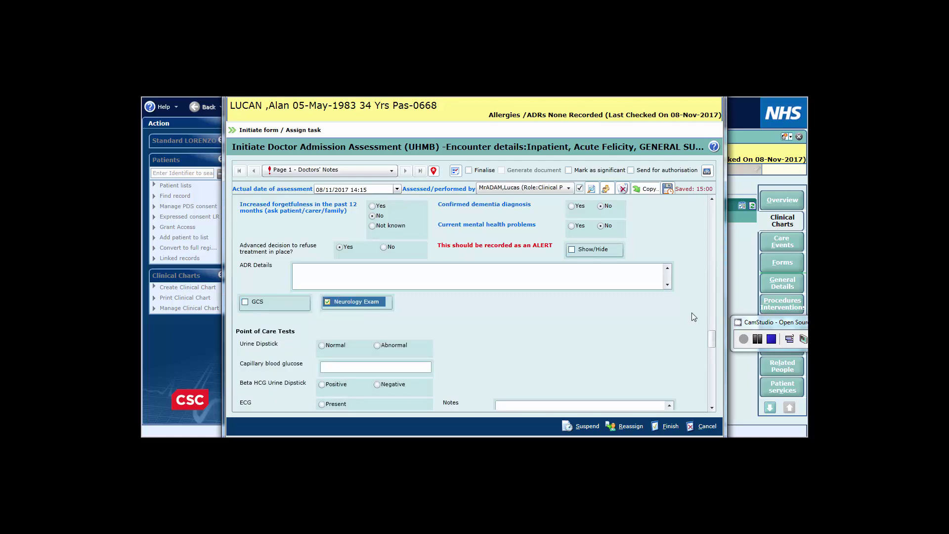
pyautogui.scroll(-1, 709, 330)
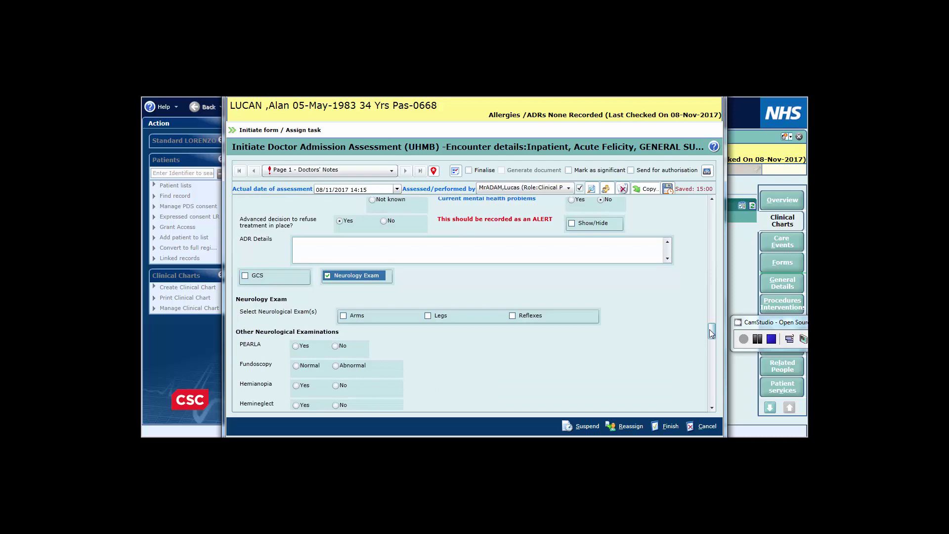
pyautogui.moveTo(709, 329); pyautogui.dragTo(708, 328)
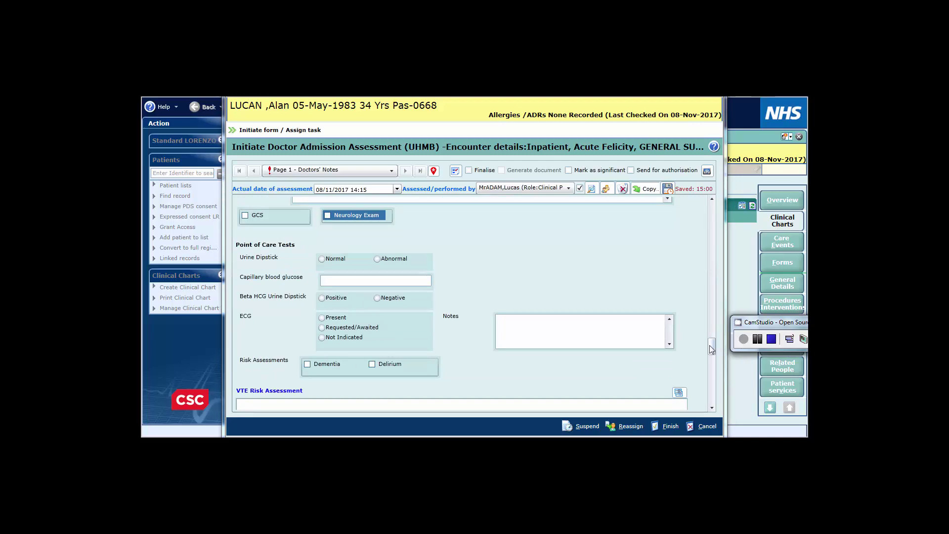
# - Confirm that eGFR is requested and enable the AKI and Sepsis Pathway options below the results notes
pyautogui.moveTo(709, 345); pyautogui.dragTo(707, 355)
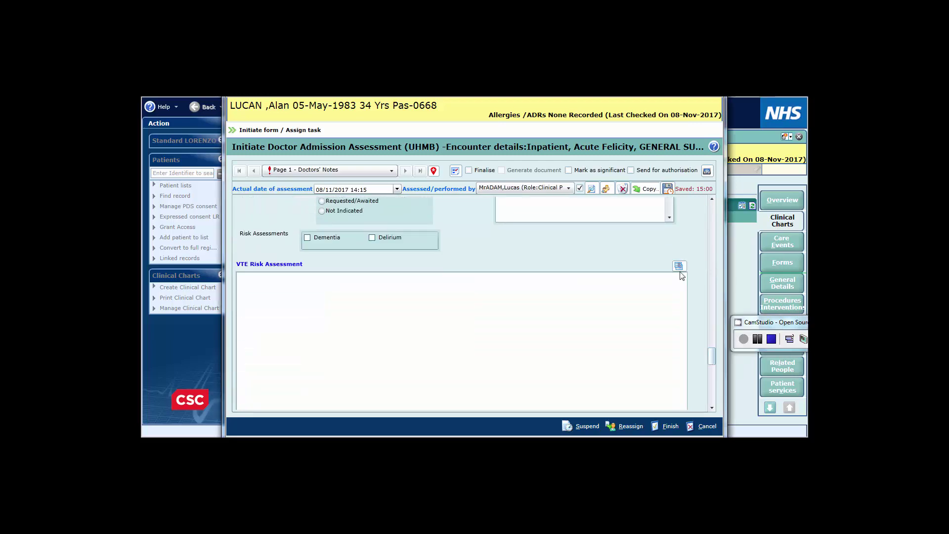
pyautogui.moveTo(710, 354); pyautogui.dragTo(712, 365)
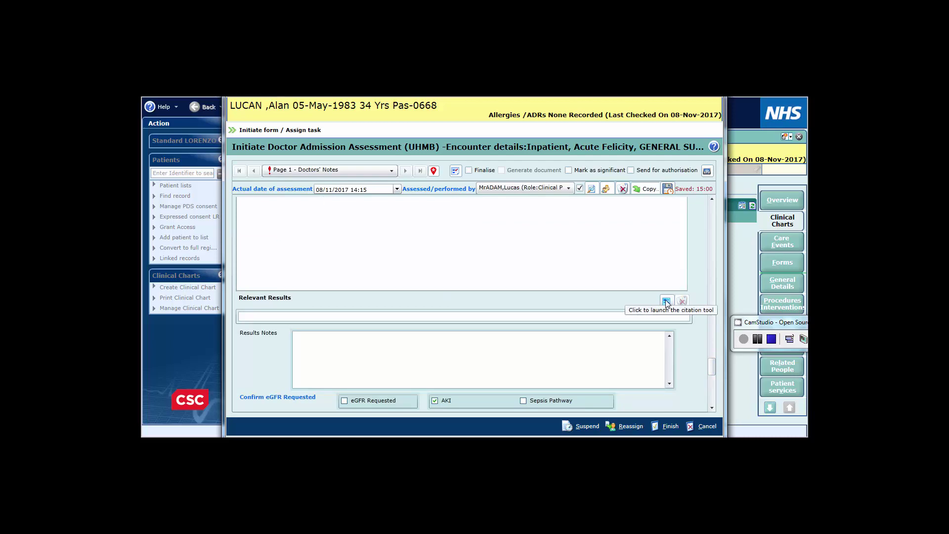
pyautogui.click(753, 342)
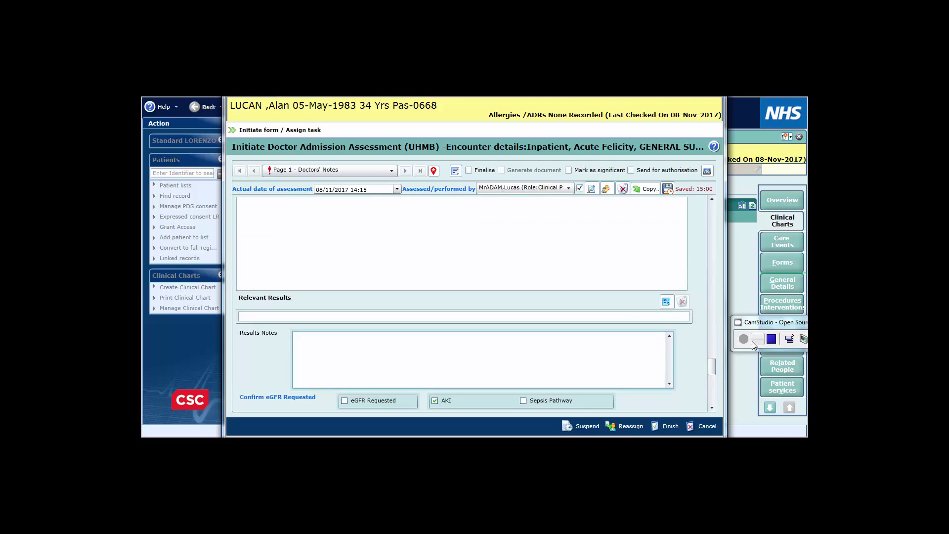
pyautogui.click(745, 339)
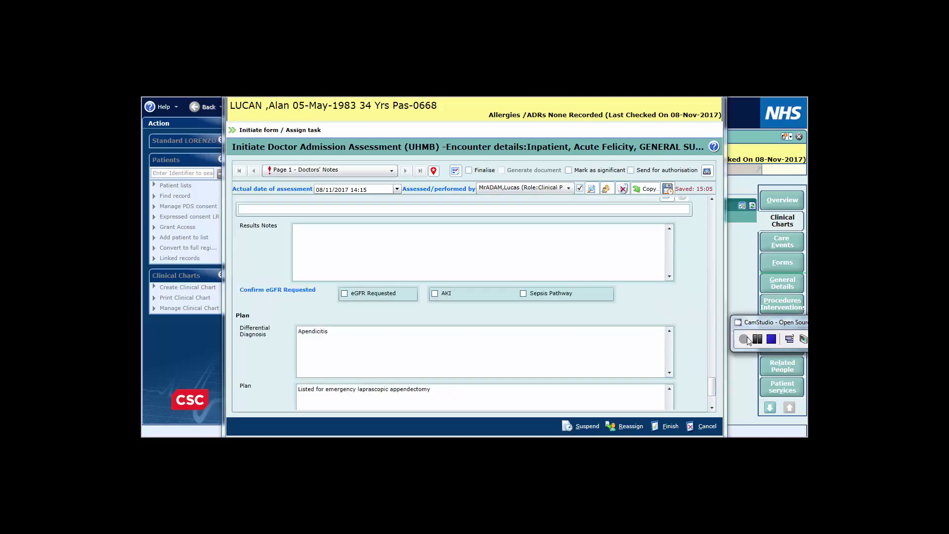
pyautogui.click(344, 294)
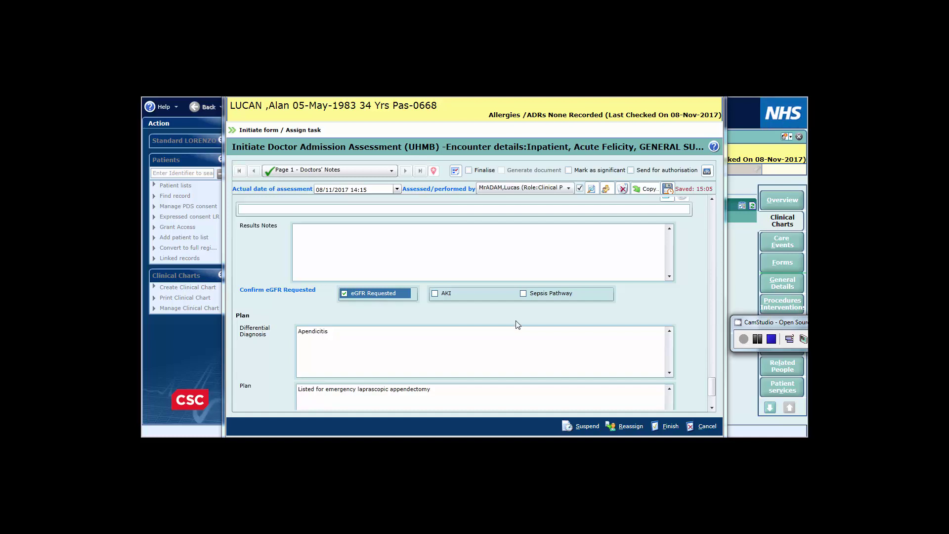
pyautogui.click(434, 293)
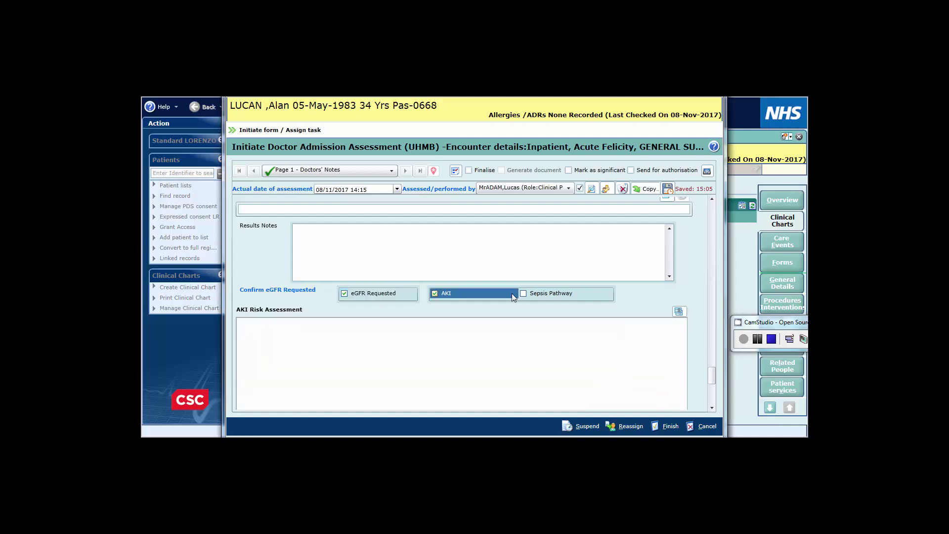
pyautogui.click(522, 293)
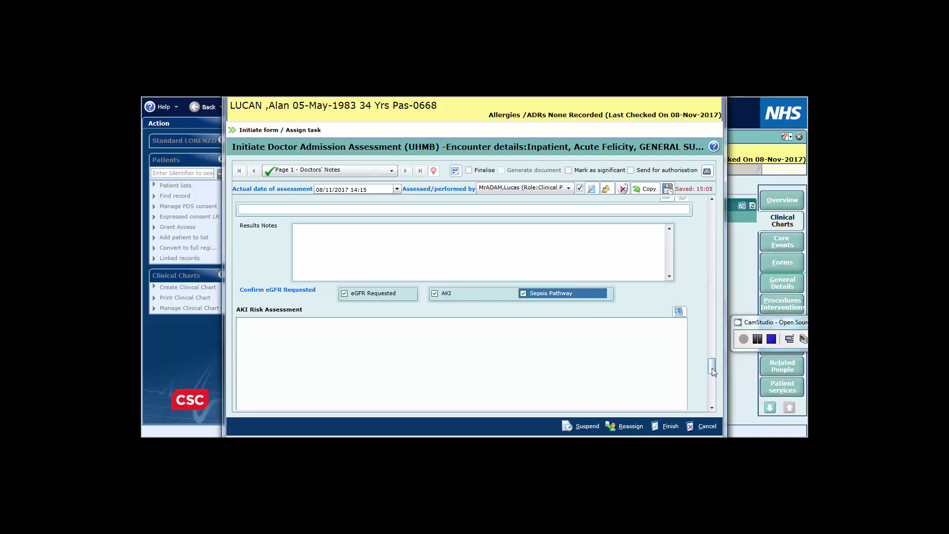
# - Check the Differential Diagnosis, Plan and Senior Review fields in the Plan section, and finish the form, agreeing to finalise it
pyautogui.moveTo(713, 372); pyautogui.dragTo(712, 397)
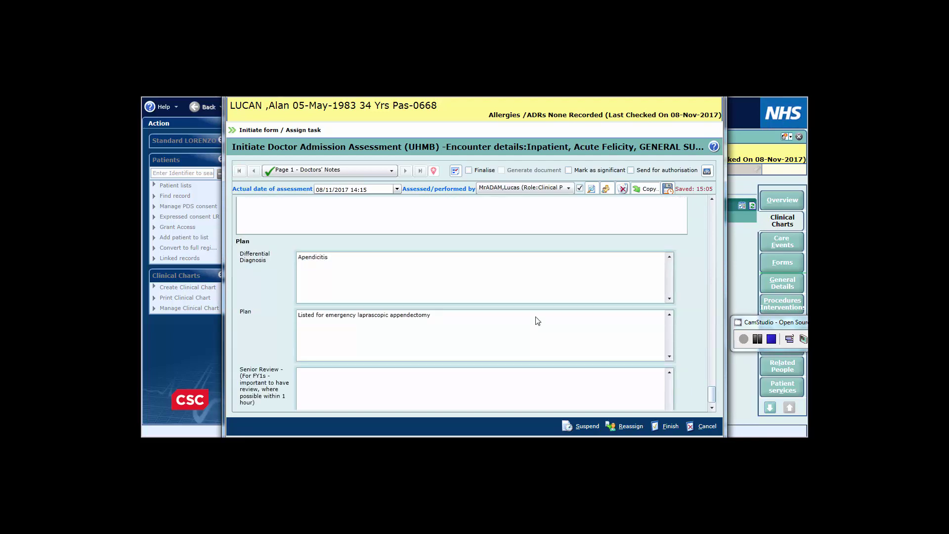
pyautogui.click(428, 272)
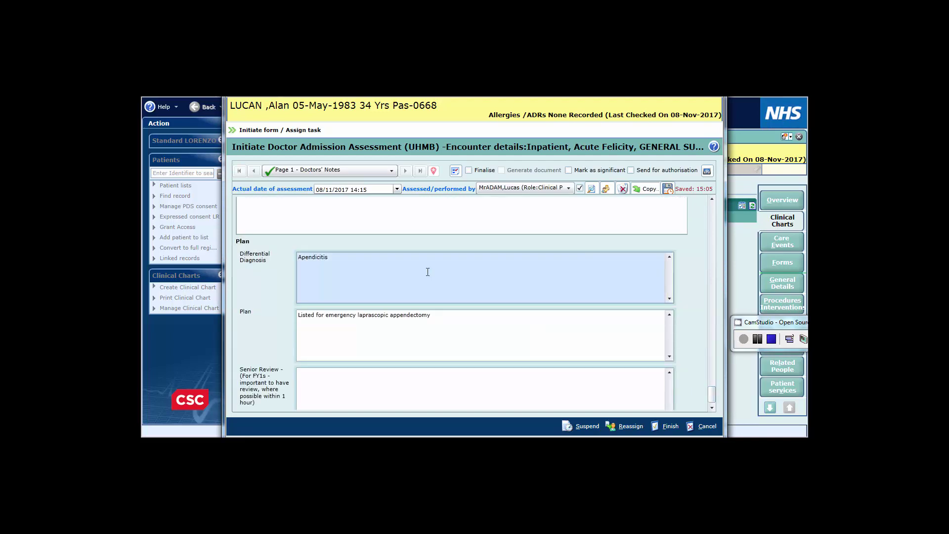
pyautogui.click(431, 328)
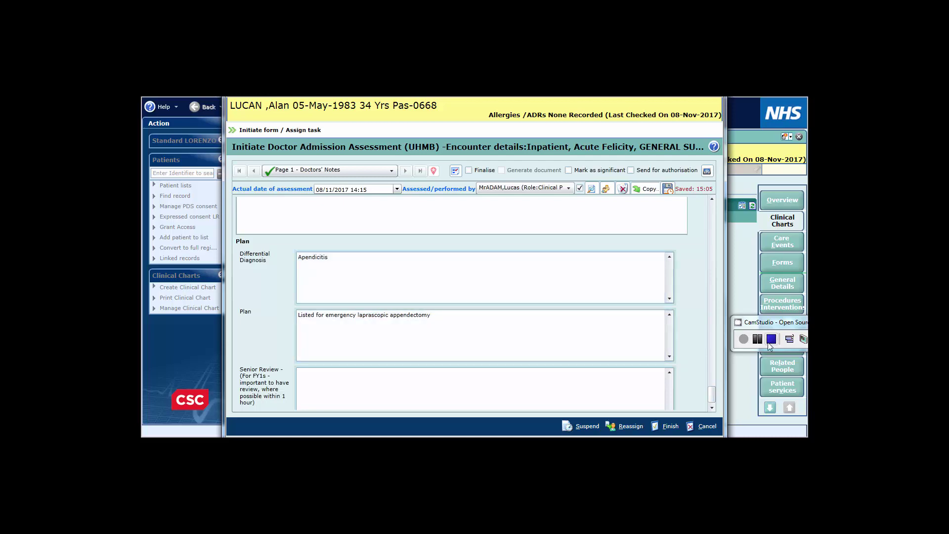
pyautogui.click(536, 386)
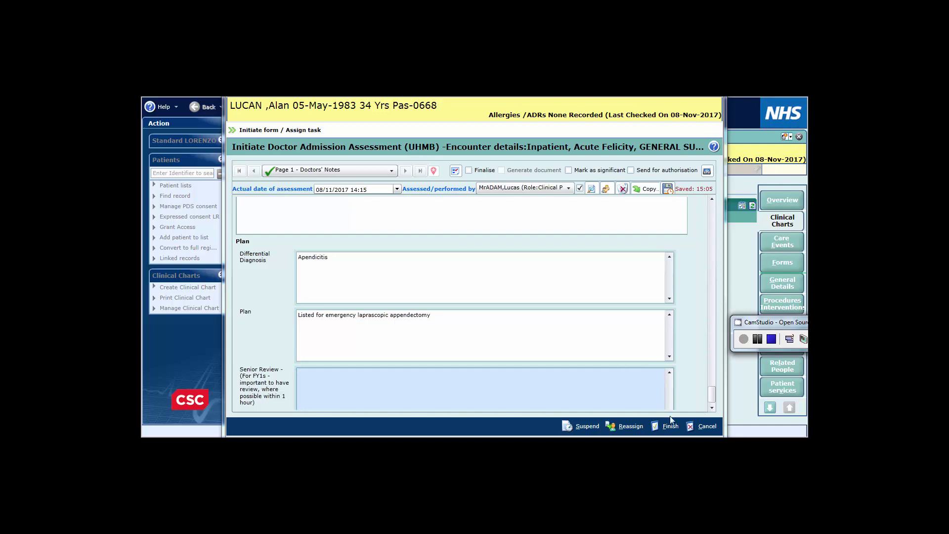
pyautogui.click(675, 429)
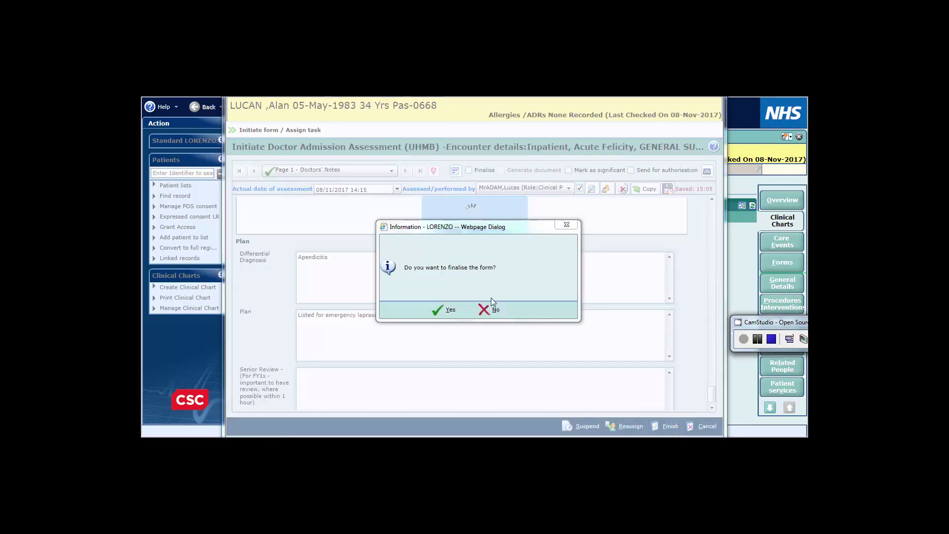
pyautogui.click(449, 308)
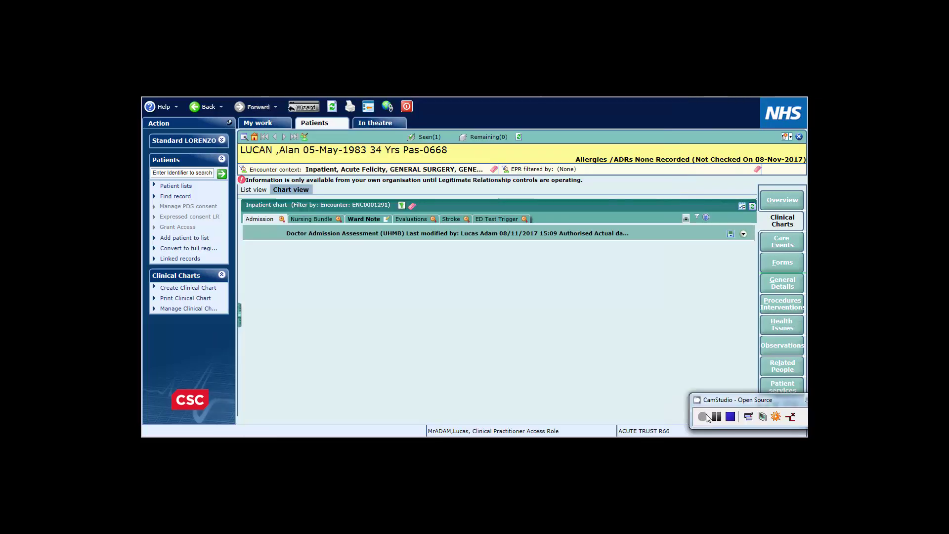
# - Expand the completed Doctor Admission Assessment in the inpatient chart's Admission section to view its contents
pyautogui.click(743, 235)
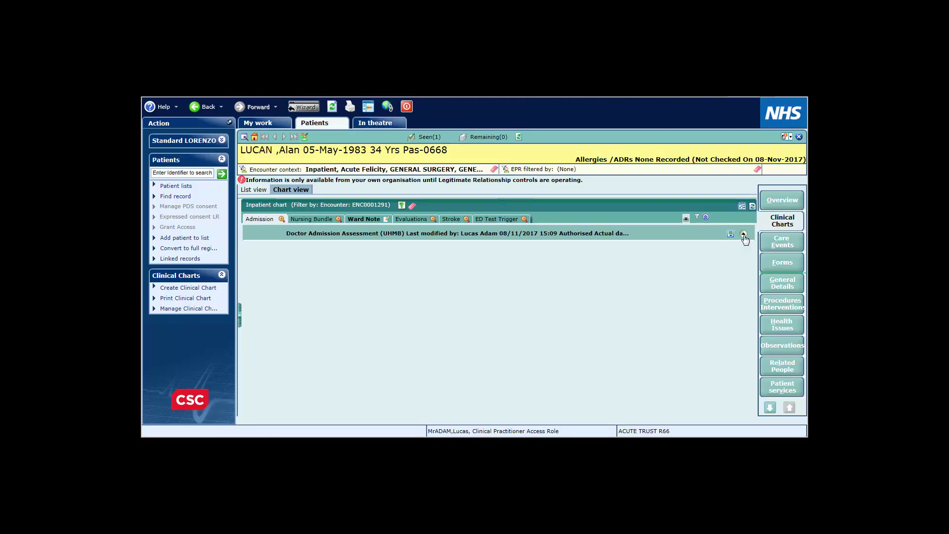
pyautogui.scroll(-1, 752, 248)
pyautogui.moveTo(752, 248); pyautogui.dragTo(731, 238)
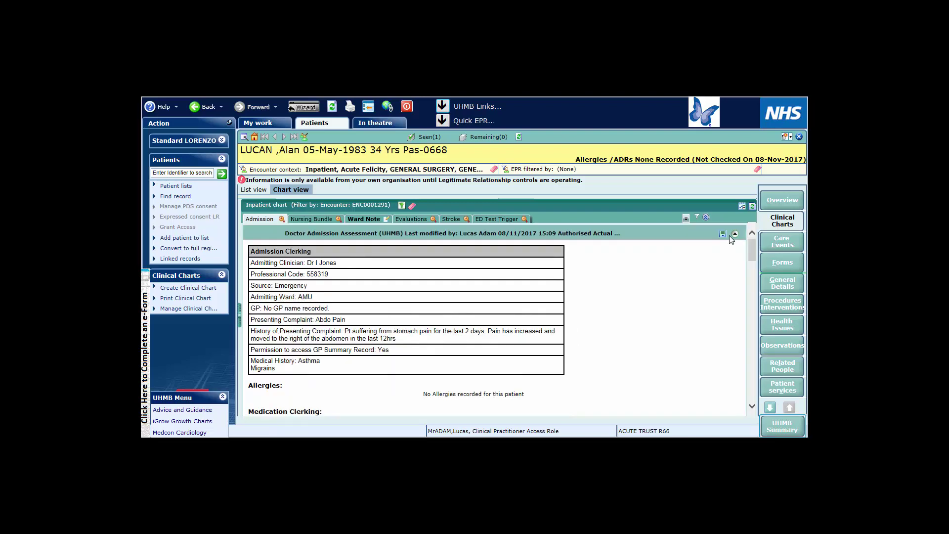
# - Choose to correct the finalised Doctor Admission Assessment form from its available actions
pyautogui.click(721, 234)
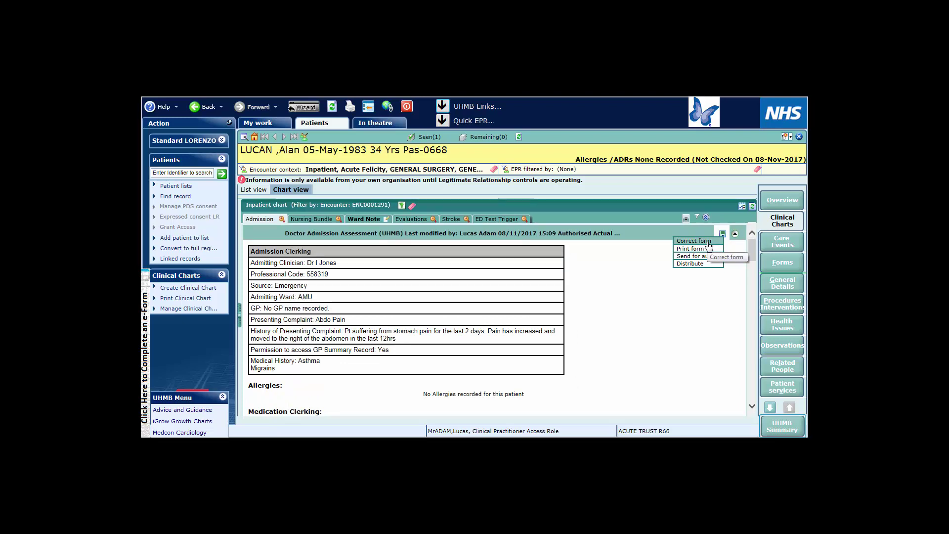
pyautogui.click(708, 242)
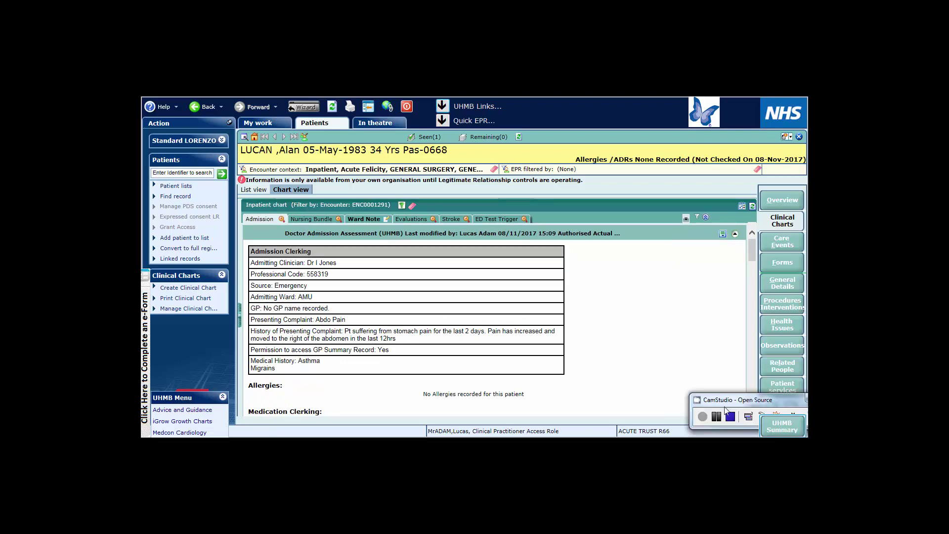
pyautogui.moveTo(724, 402); pyautogui.dragTo(662, 349)
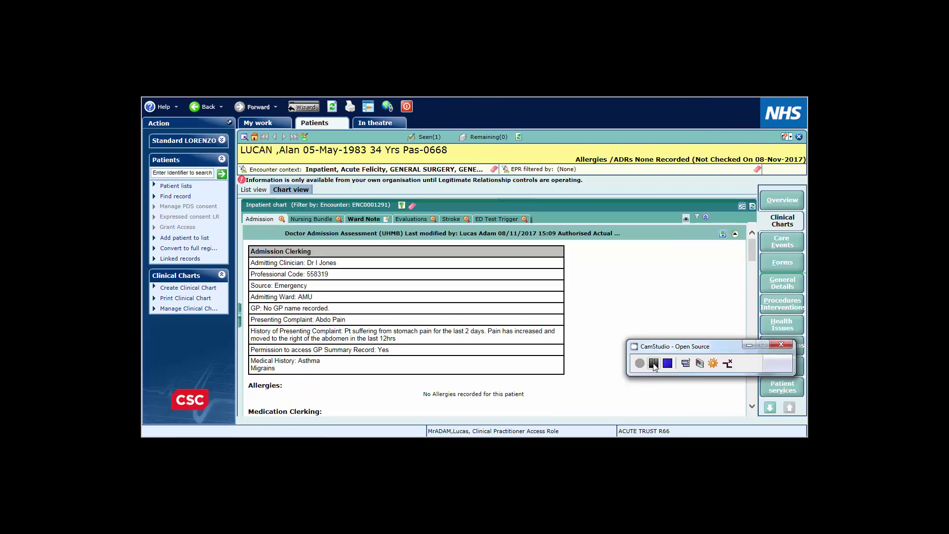